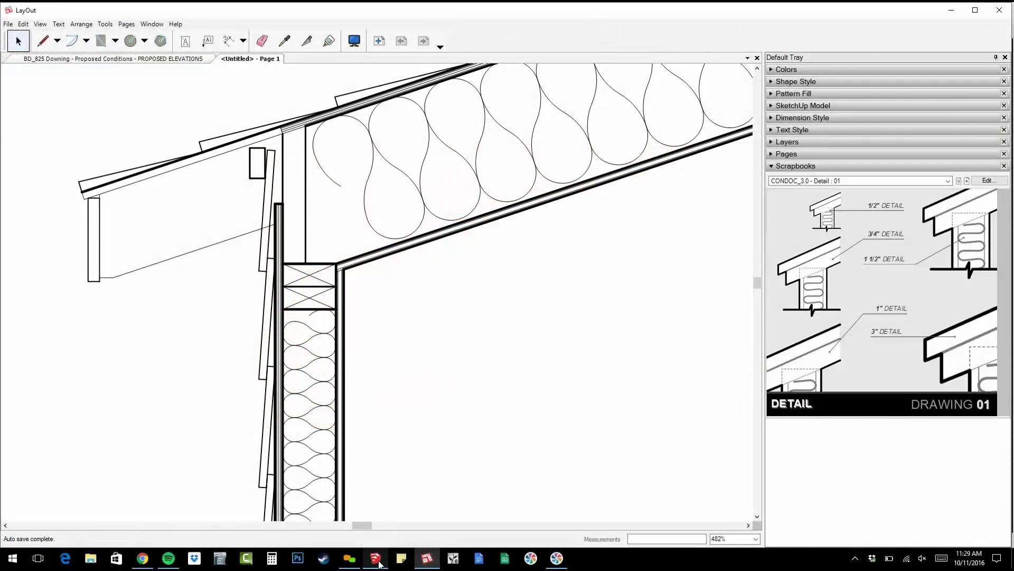
Switch to the garage model in SketchUp and view the building's exterior from its glazed front corner.
{"action": "left_click", "coordinate": [378, 563]}
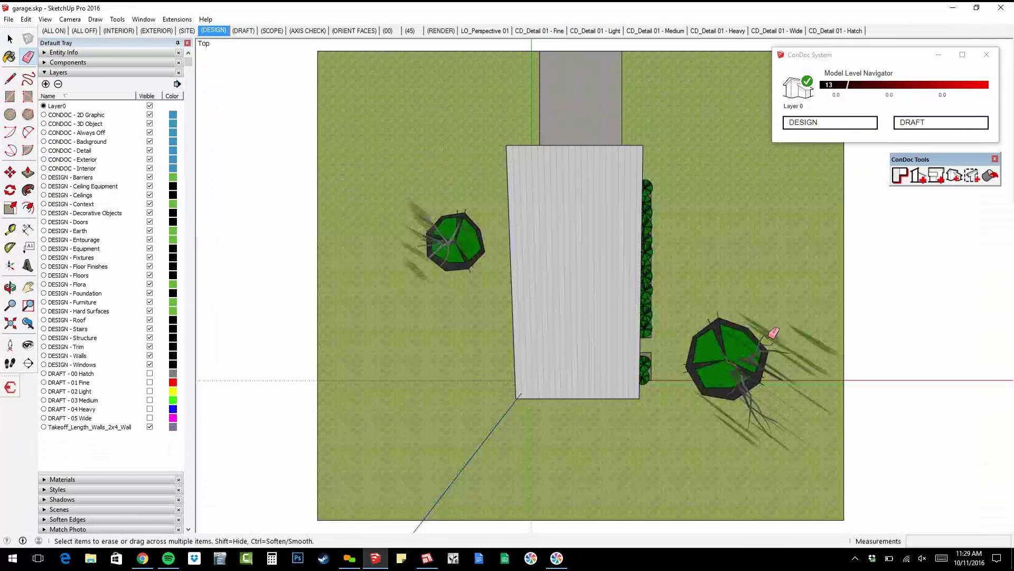
{"action": "mouse_move", "coordinate": [374, 254]}
{"action": "middle_mouse_down"}
{"action": "mouse_move", "coordinate": [667, 312]}
{"action": "mouse_move", "coordinate": [815, 298]}
{"action": "middle_mouse_up"}
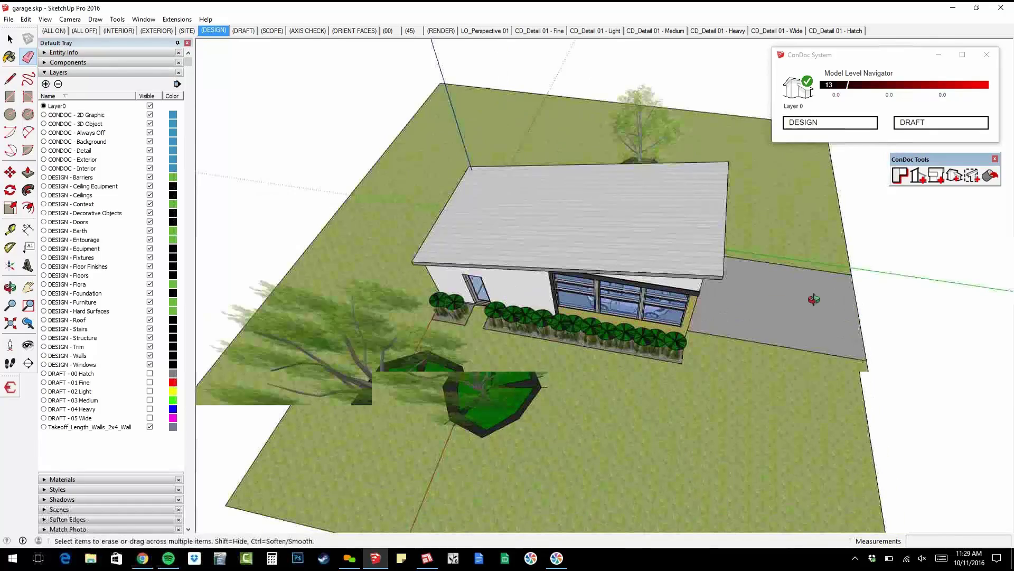
{"action": "scroll", "coordinate": [478, 200], "scroll_direction": "up", "scroll_amount": 5}
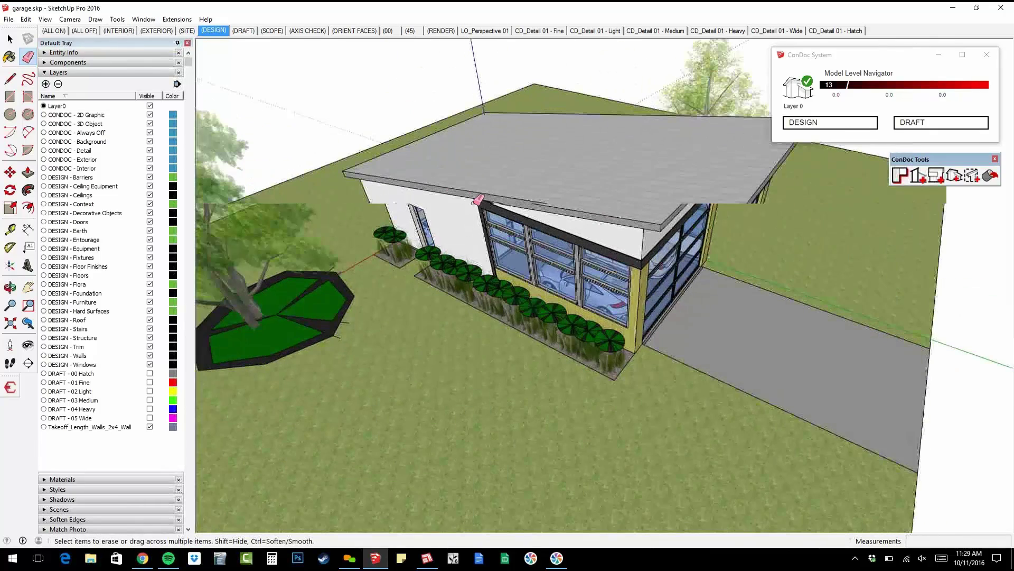
Activate the INTERIOR scene and make the DESIGN - Furniture layer visible in the studio room.
{"action": "left_click", "coordinate": [124, 30]}
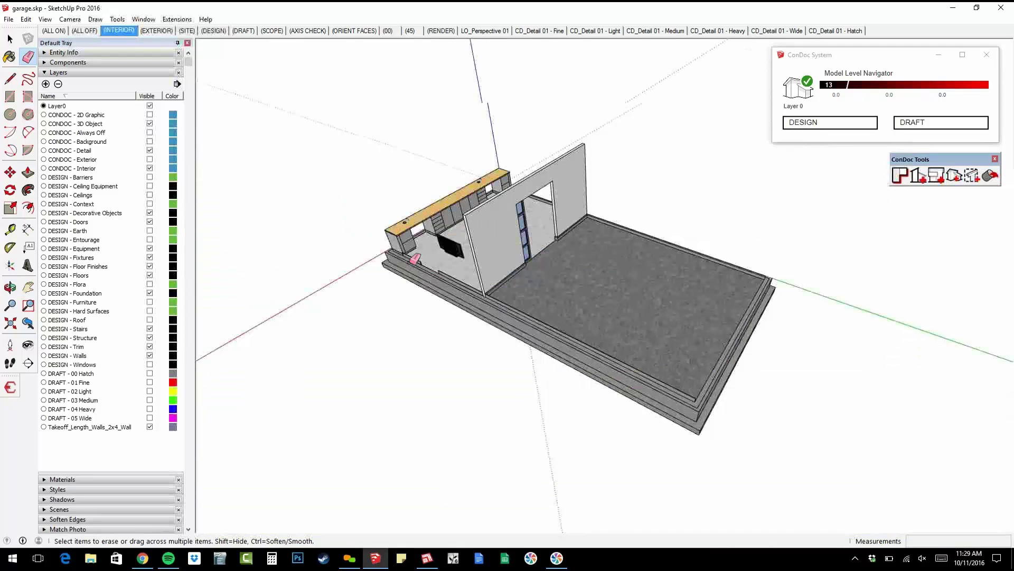
{"action": "middle_click_drag", "start_coordinate": [416, 259], "coordinate": [898, 298]}
{"action": "scroll", "coordinate": [476, 286], "scroll_direction": "up", "scroll_amount": 5}
{"action": "middle_click_drag", "start_coordinate": [476, 285], "coordinate": [100, 266], "text": "shift"}
{"action": "left_click", "coordinate": [150, 303]}
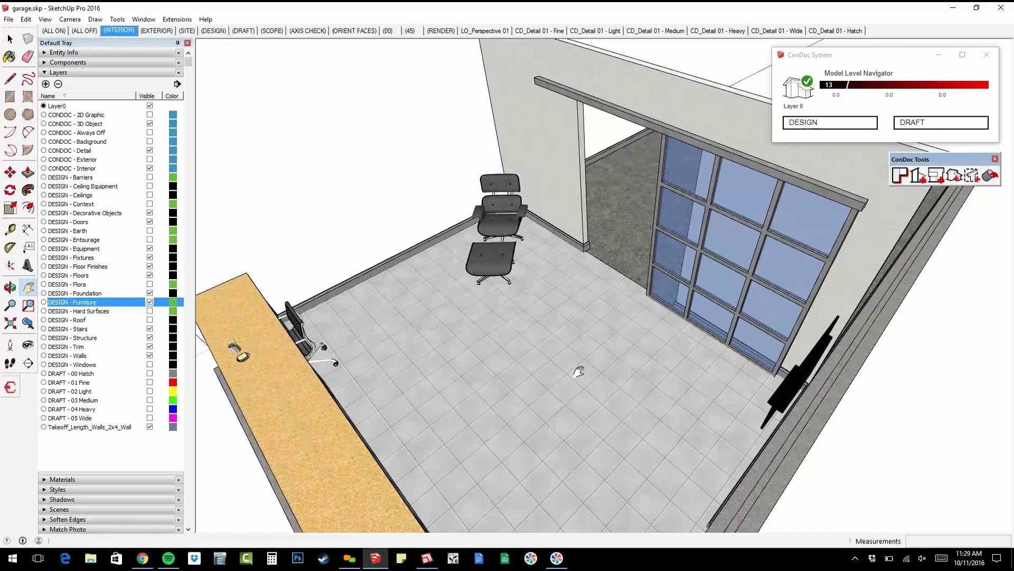
Examine the furnished studio room from above and set the camera to parallel projection.
{"action": "middle_click_drag", "start_coordinate": [550, 324], "coordinate": [604, 306]}
{"action": "middle_click_drag", "start_coordinate": [456, 288], "coordinate": [658, 365]}
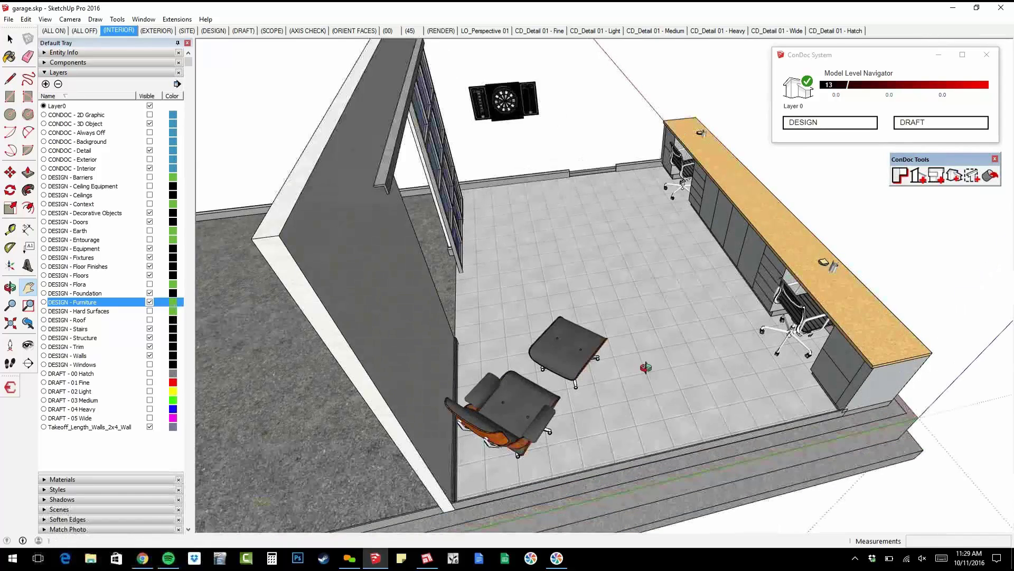
{"action": "middle_click_drag", "start_coordinate": [658, 364], "coordinate": [531, 304]}
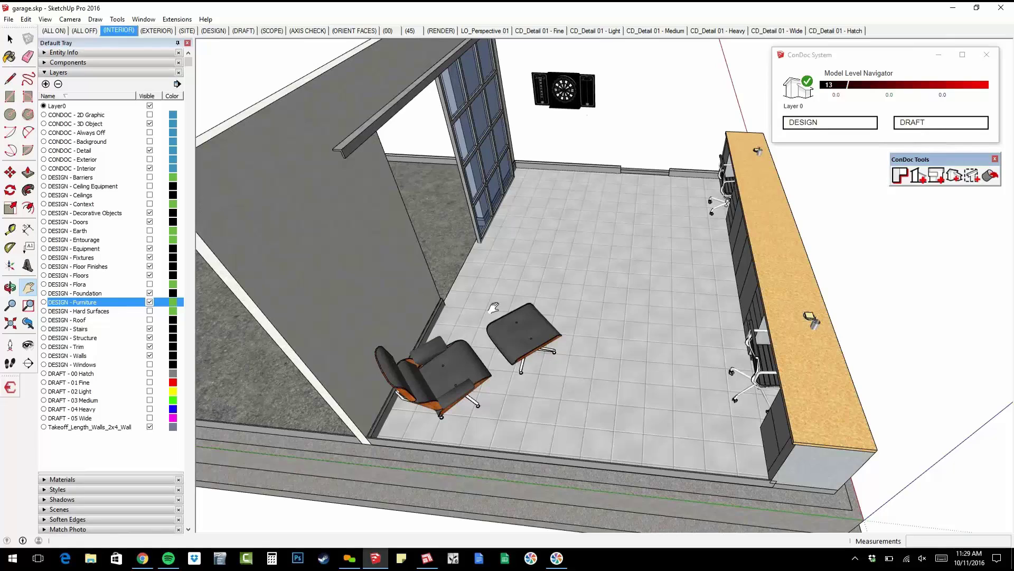
{"action": "middle_click_drag", "start_coordinate": [588, 367], "coordinate": [559, 474]}
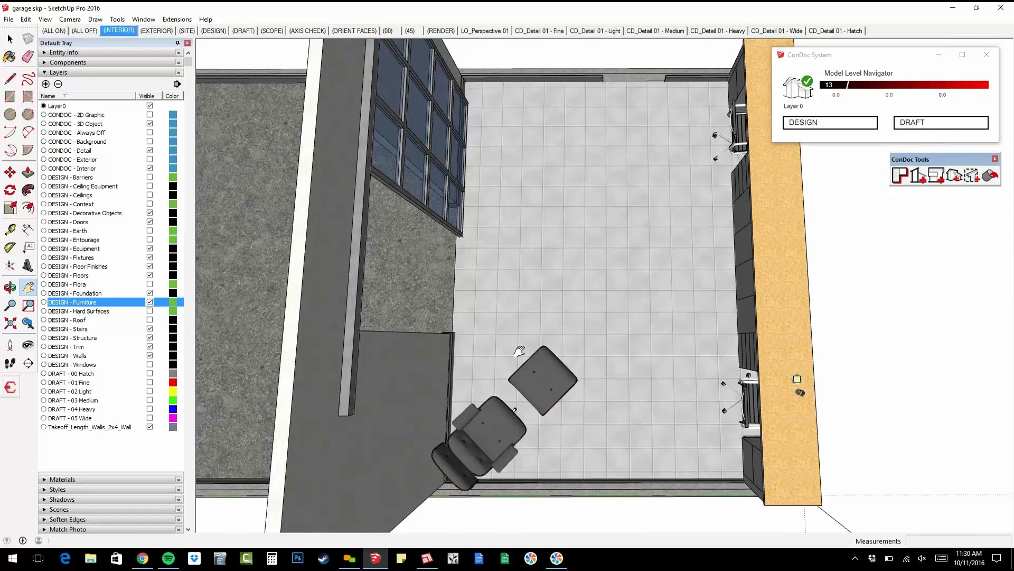
{"action": "left_click", "coordinate": [69, 19]}
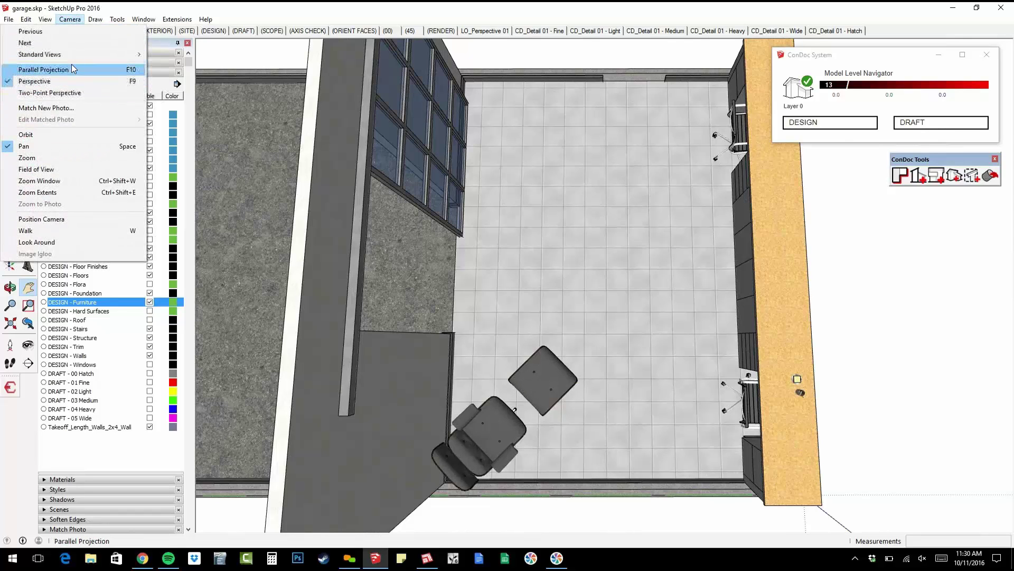
{"action": "left_click", "coordinate": [72, 65]}
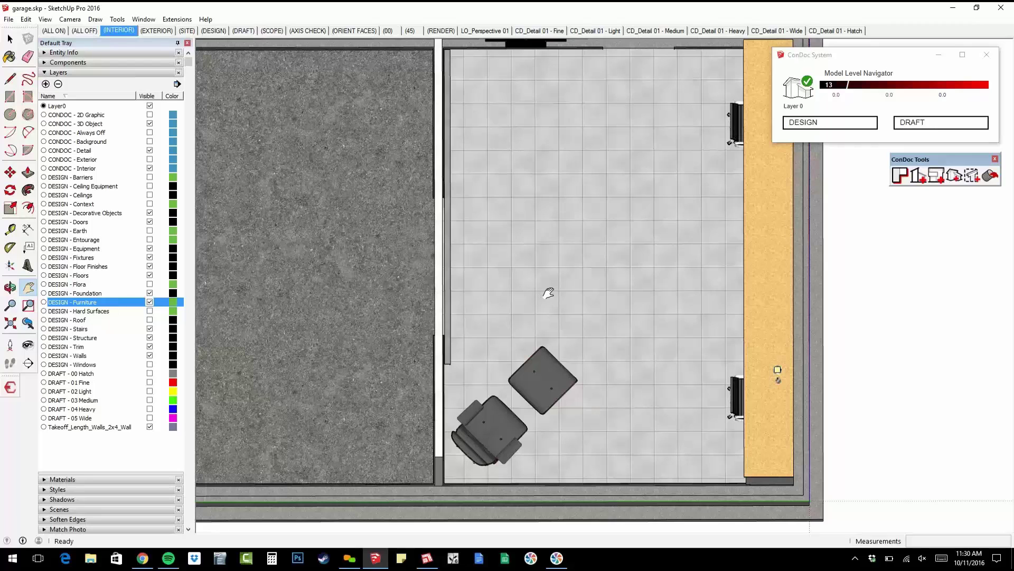
Restore the DESIGN layer state and view the complete garage from its glazed front corner.
{"action": "left_click", "coordinate": [829, 124]}
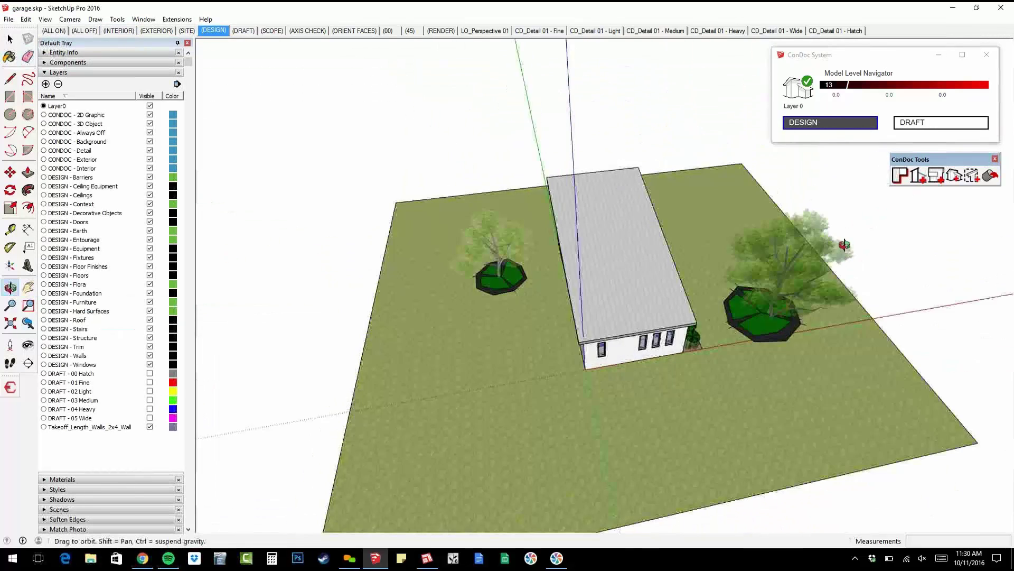
{"action": "middle_click_drag", "start_coordinate": [498, 254], "coordinate": [845, 254]}
{"action": "scroll", "coordinate": [861, 290], "scroll_direction": "up", "scroll_amount": 3}
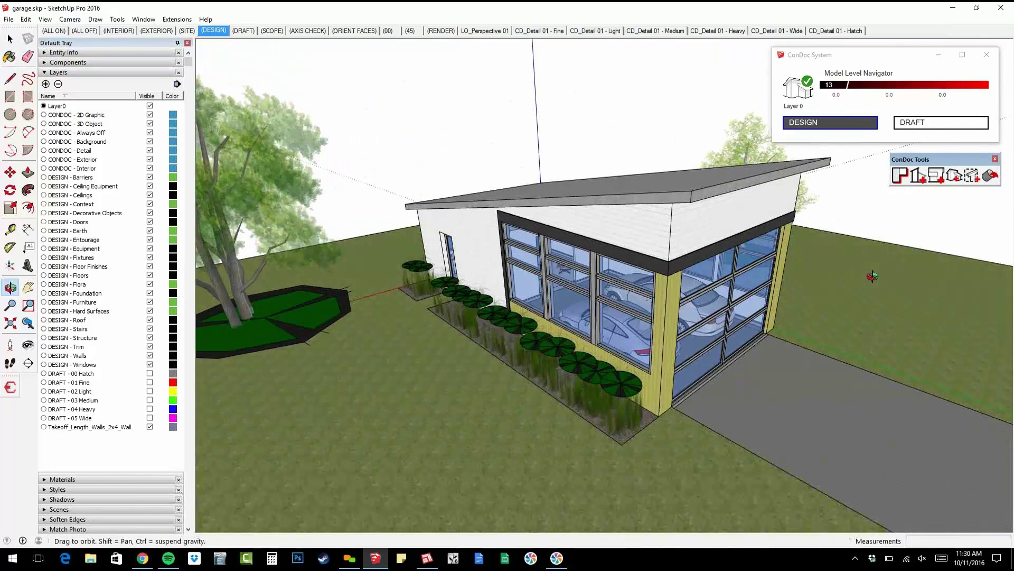
Set up the ConDoc plans for new construction with one level at 0", no basement, and only Furniture and Presentation Plans.
{"action": "left_click", "coordinate": [899, 175]}
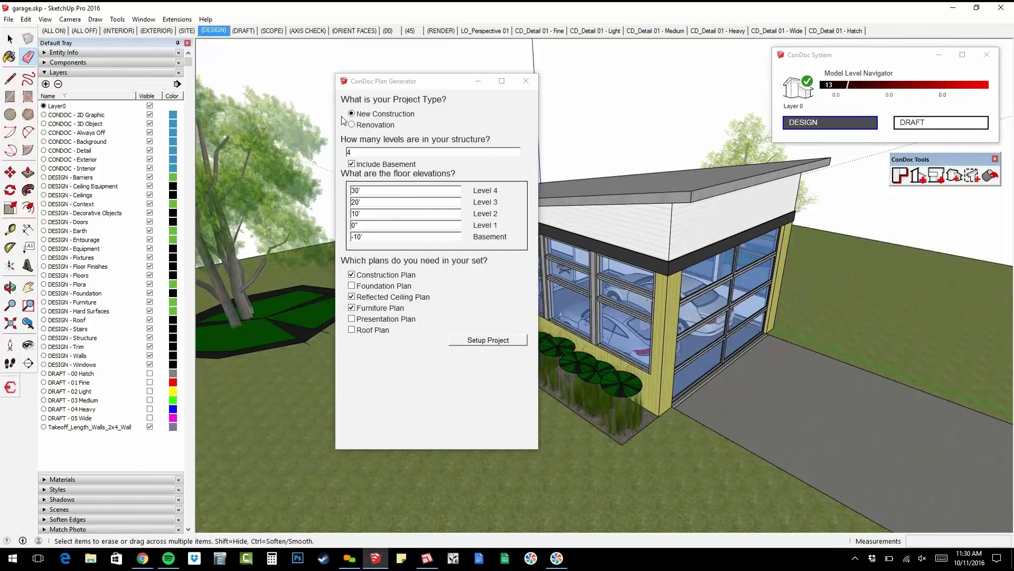
{"action": "left_click", "coordinate": [381, 153]}
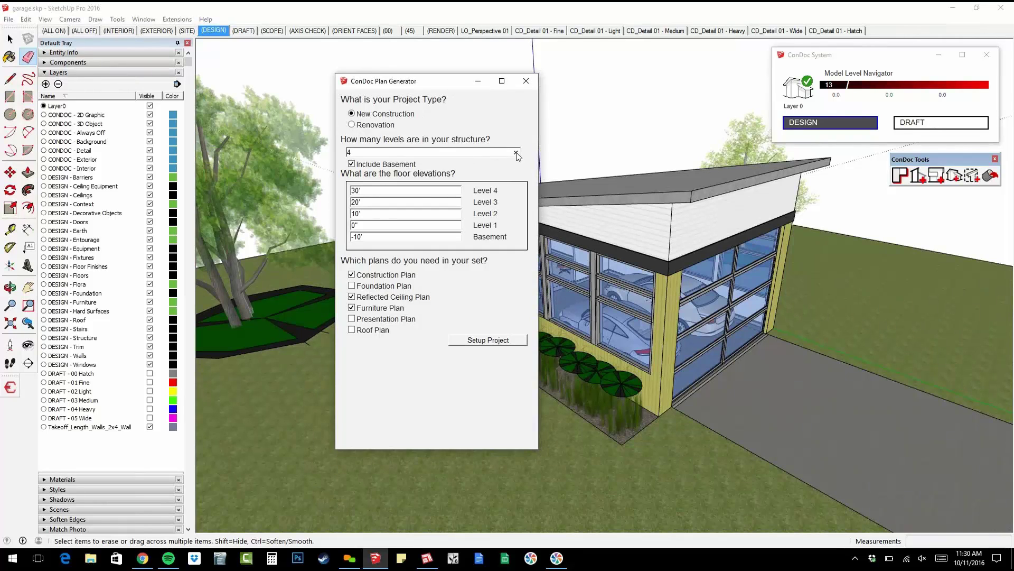
{"action": "key", "text": "Tab"}
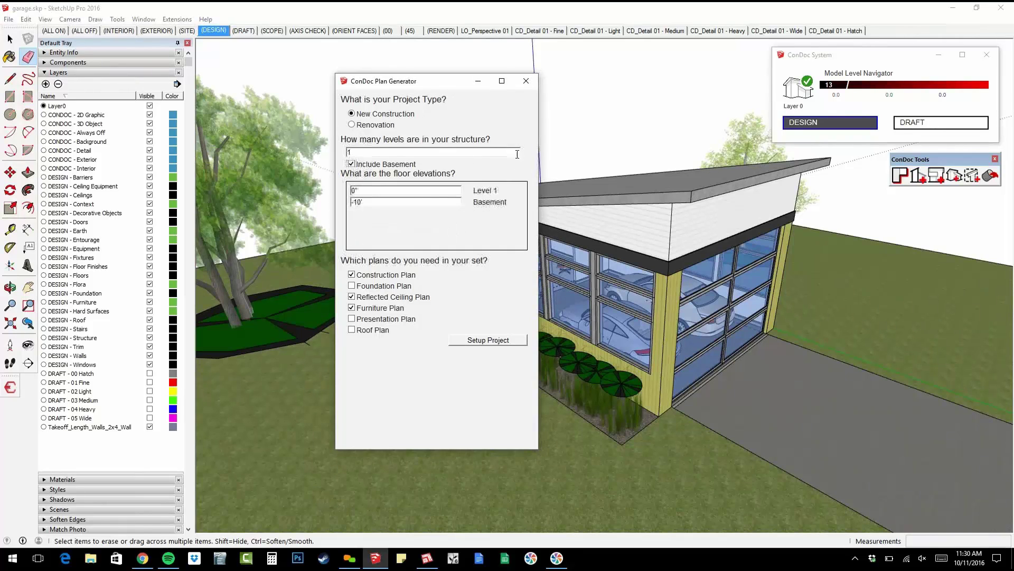
{"action": "left_click", "coordinate": [411, 166]}
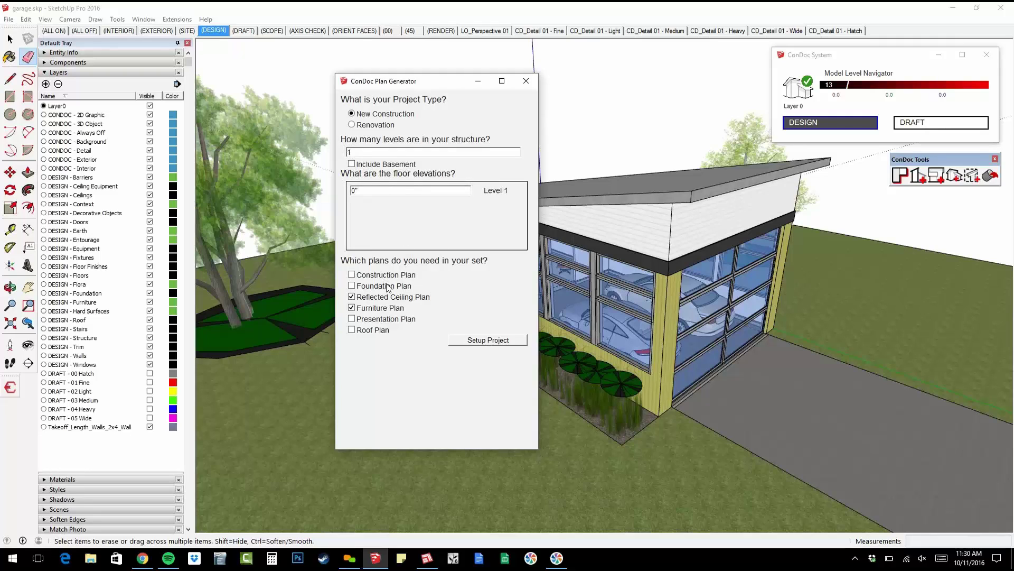
{"action": "left_click", "coordinate": [351, 319]}
{"action": "left_click", "coordinate": [496, 341]}
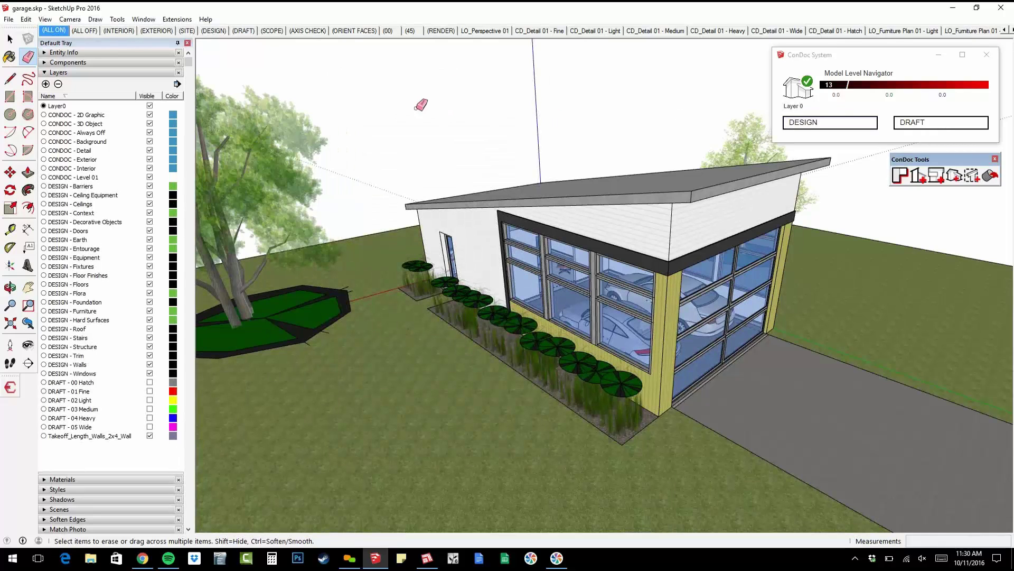
List the model's scenes and examine the furniture linework in the LO_Furniture Plan 01 - Light scene.
{"action": "left_click", "coordinate": [80, 73]}
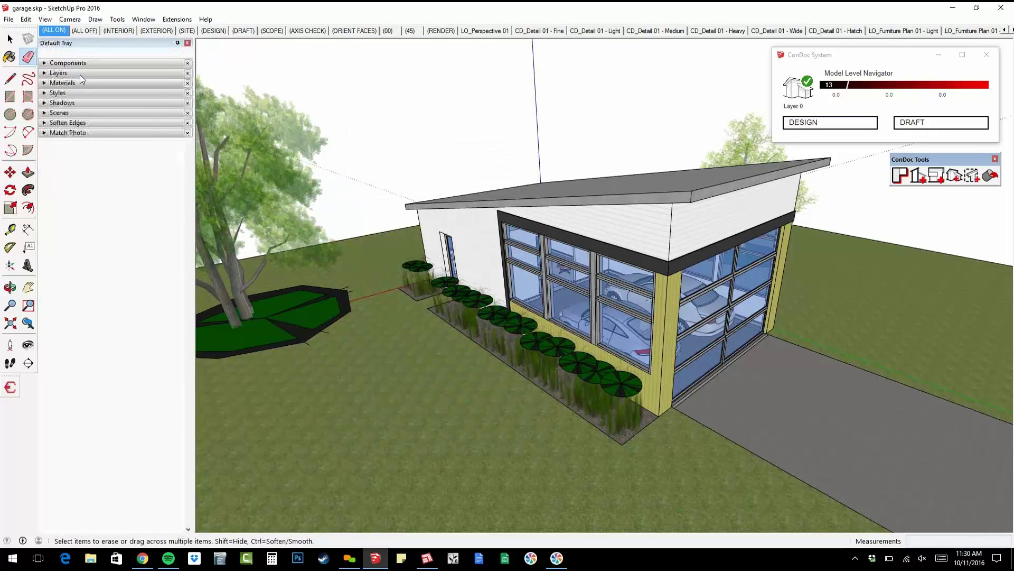
{"action": "left_click", "coordinate": [63, 112]}
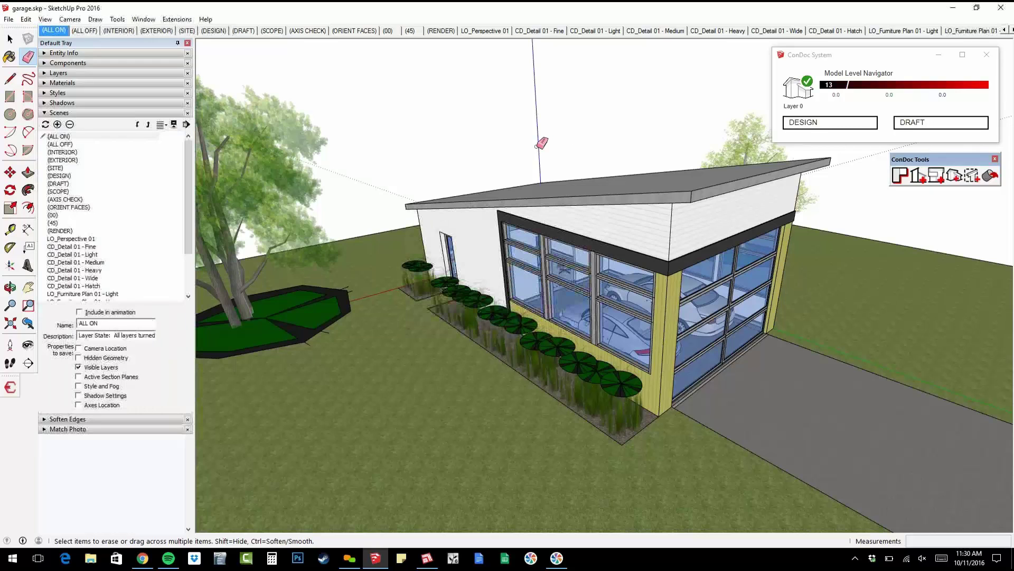
{"action": "scroll", "coordinate": [117, 202], "scroll_direction": "down", "scroll_amount": 3}
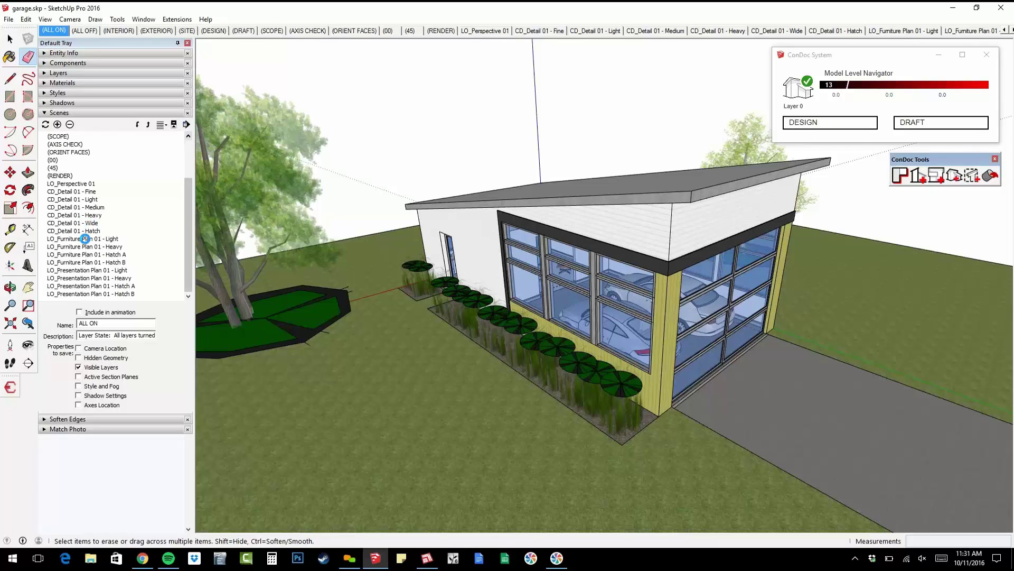
{"action": "double_click", "coordinate": [85, 239]}
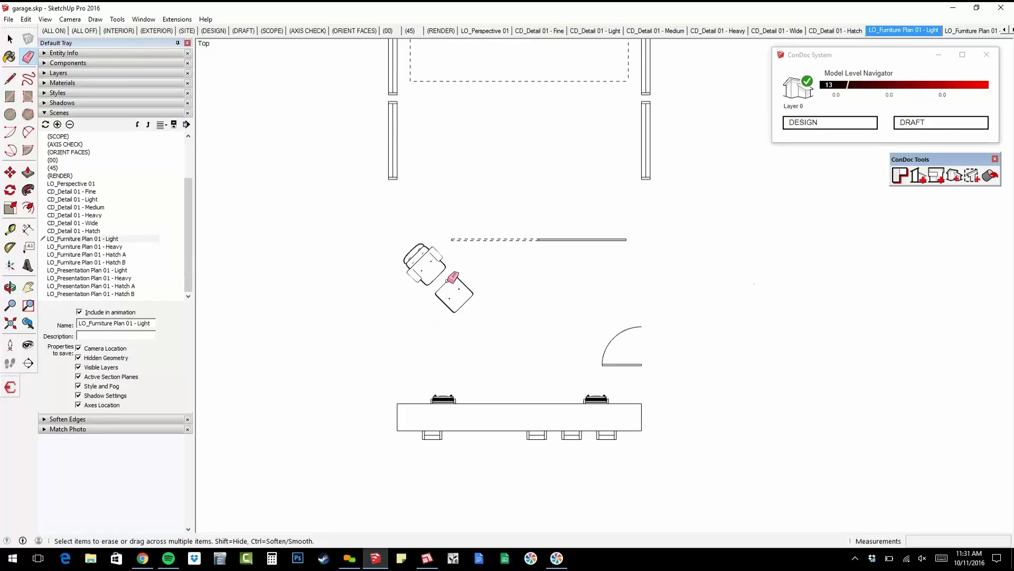
{"action": "scroll", "coordinate": [452, 277], "scroll_direction": "up", "scroll_amount": 5}
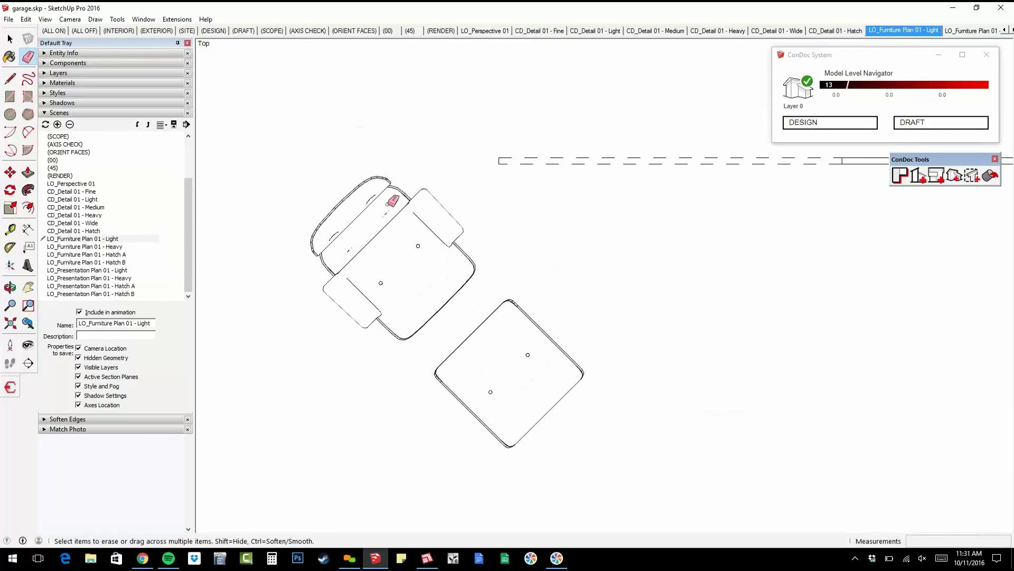
{"action": "scroll", "coordinate": [415, 255], "scroll_direction": "down", "scroll_amount": 1}
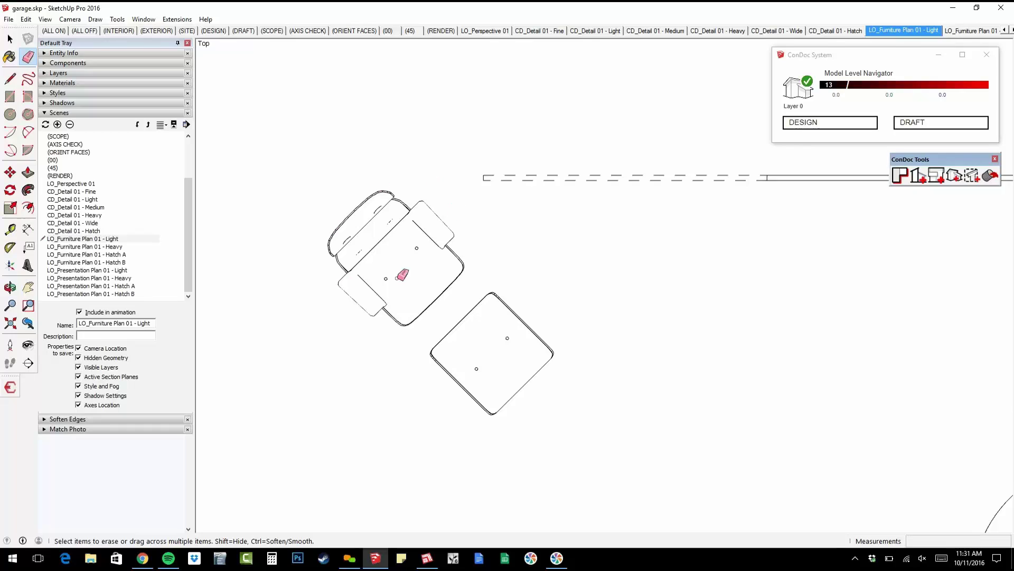
{"action": "scroll", "coordinate": [421, 251], "scroll_direction": "down", "scroll_amount": 2}
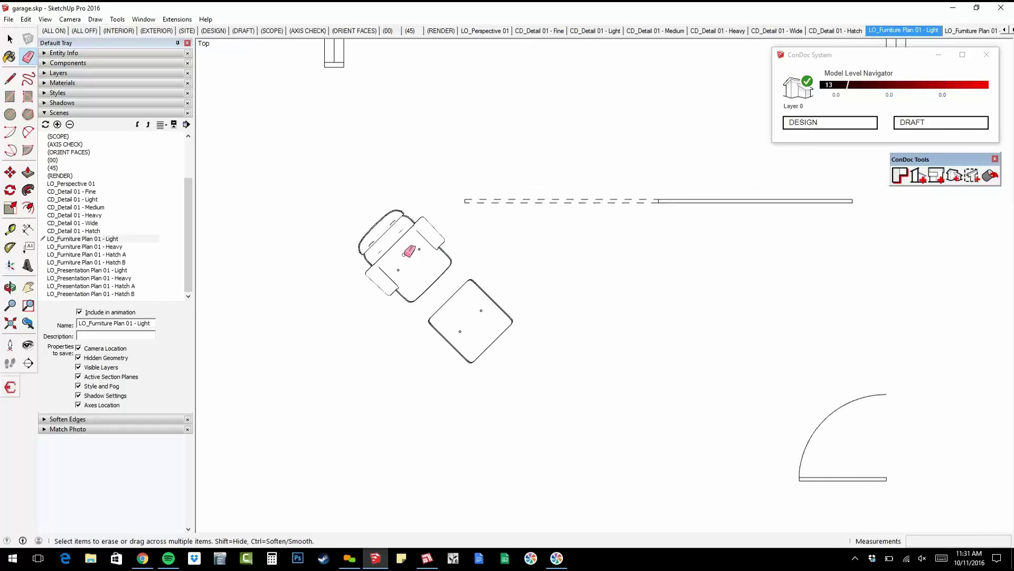
Update all furniture and presentation plan scenes with the full-plan camera location, excluding hidden geometry, style and fog, shadow settings and axes.
{"action": "double_click", "coordinate": [121, 247]}
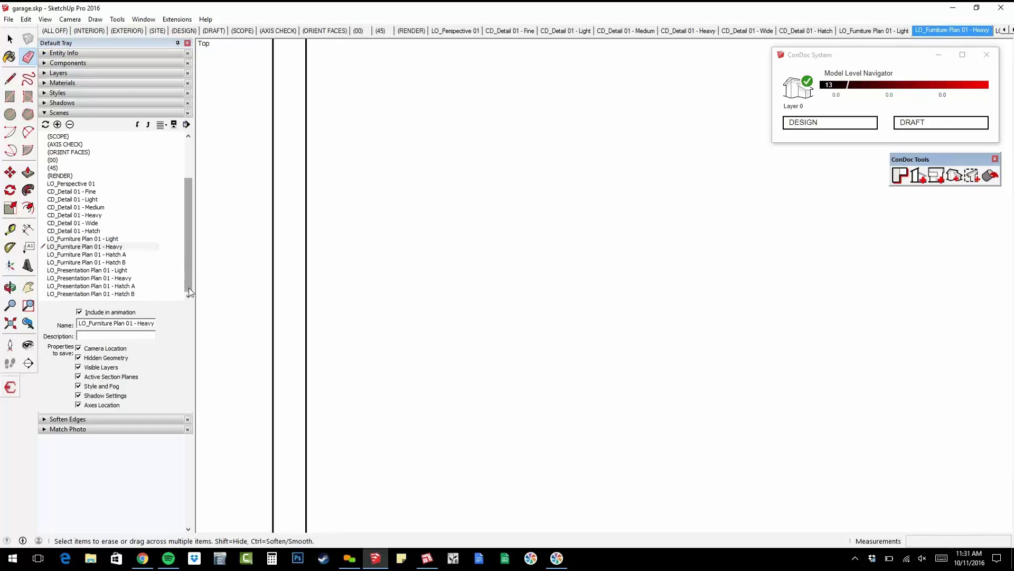
{"action": "left_click_drag", "start_coordinate": [119, 238], "coordinate": [133, 293]}
{"action": "left_click", "coordinate": [44, 126]}
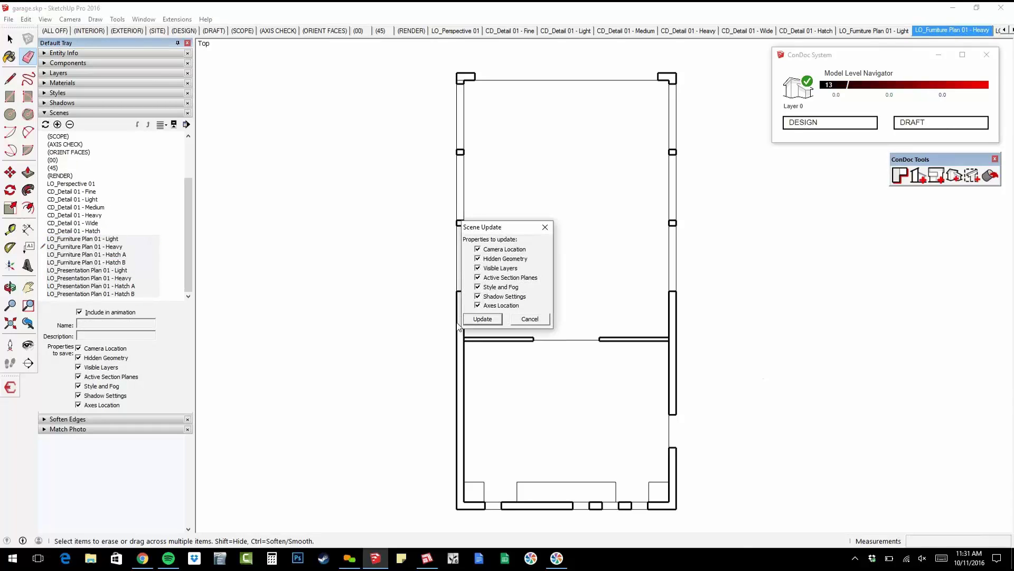
{"action": "left_click", "coordinate": [501, 259]}
{"action": "left_click", "coordinate": [498, 277]}
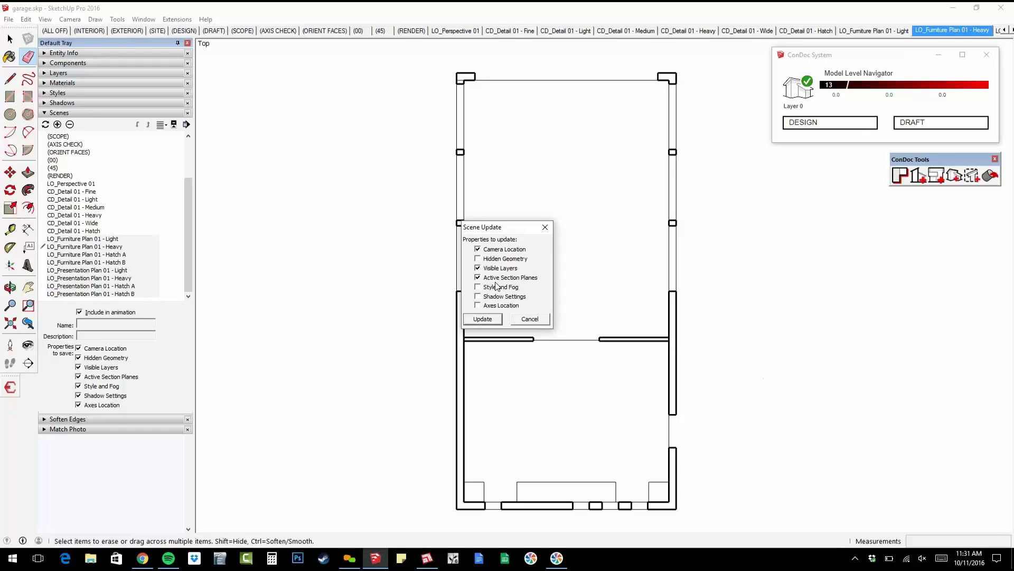
{"action": "left_click", "coordinate": [481, 319]}
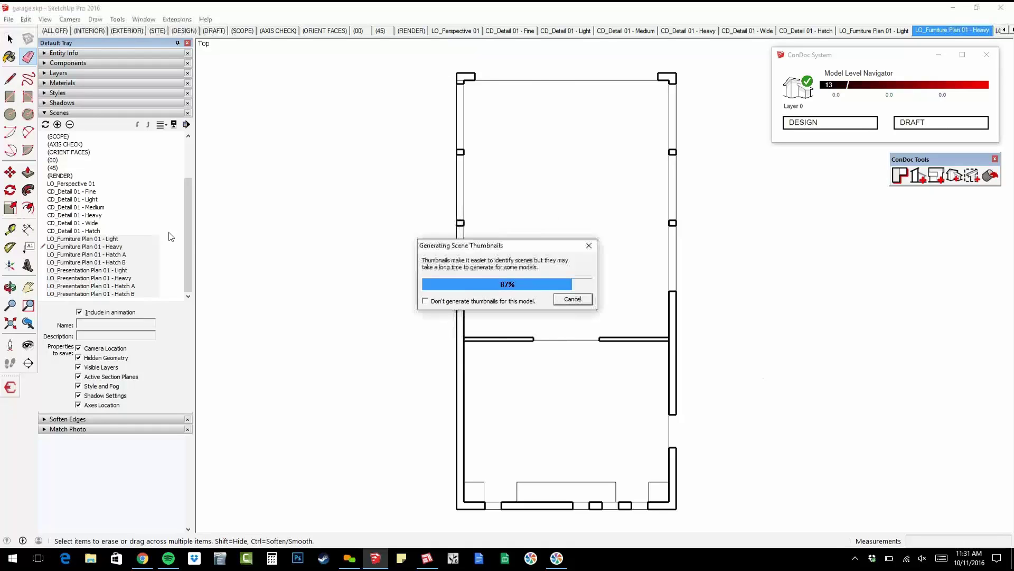
Display the LO_Furniture Plan 01 - Hatch A scene to check its updated camera view.
{"action": "left_click", "coordinate": [116, 247]}
{"action": "double_click", "coordinate": [117, 255]}
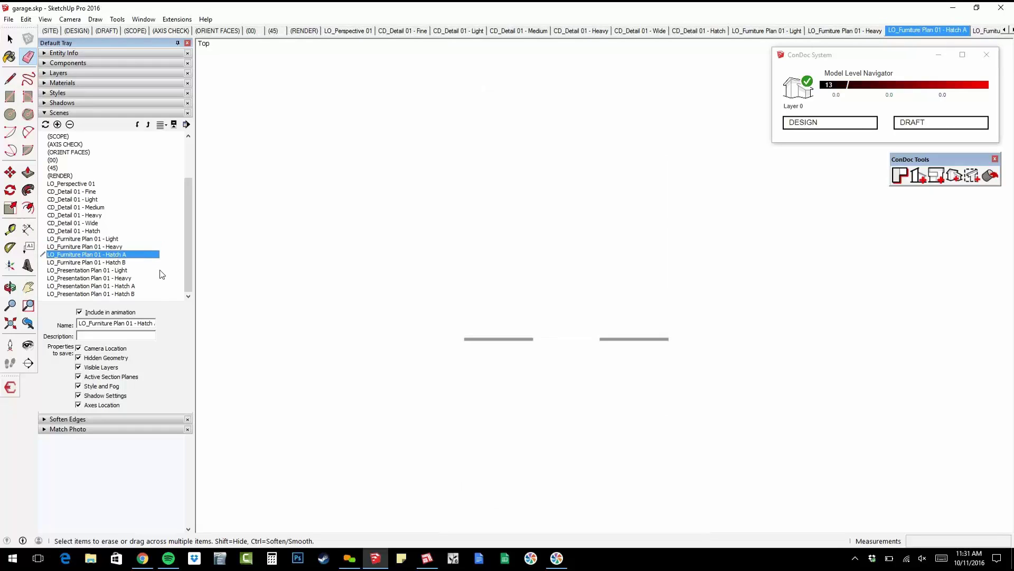
{"action": "left_click", "coordinate": [118, 262]}
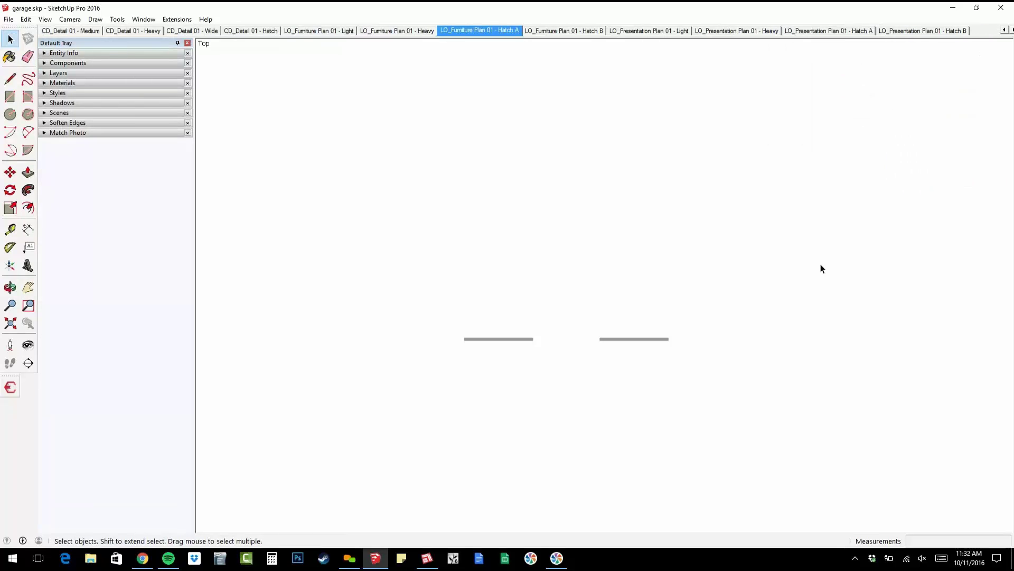
Show the LO_Furniture Plan 01 - Hatch B scene and examine the wall hatch pattern up close.
{"action": "left_click", "coordinate": [553, 36]}
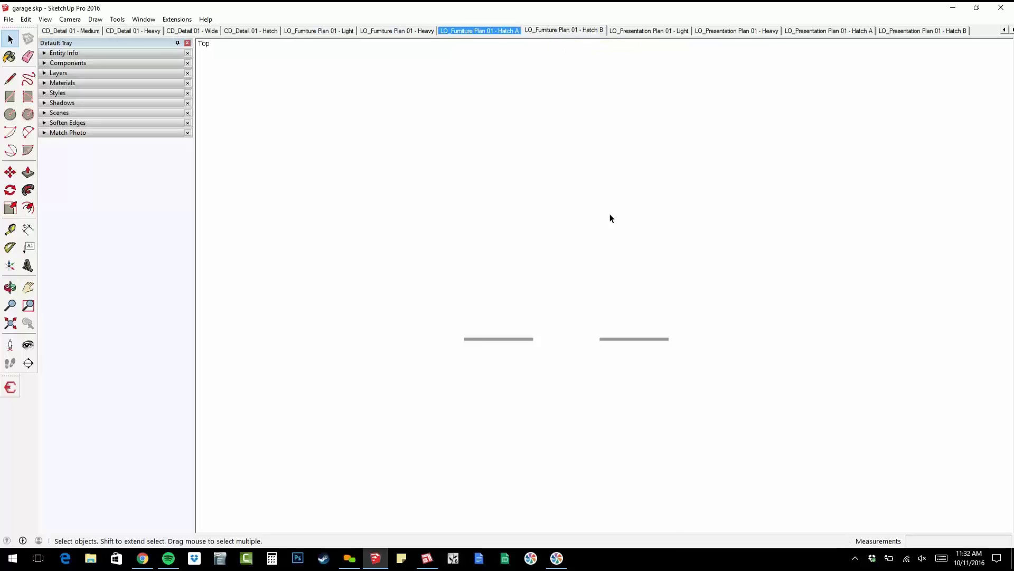
{"action": "scroll", "coordinate": [462, 185], "scroll_direction": "up", "scroll_amount": 6}
{"action": "middle_click_drag", "start_coordinate": [462, 183], "coordinate": [466, 167], "text": "shift"}
{"action": "scroll", "coordinate": [465, 166], "scroll_direction": "up", "scroll_amount": 2}
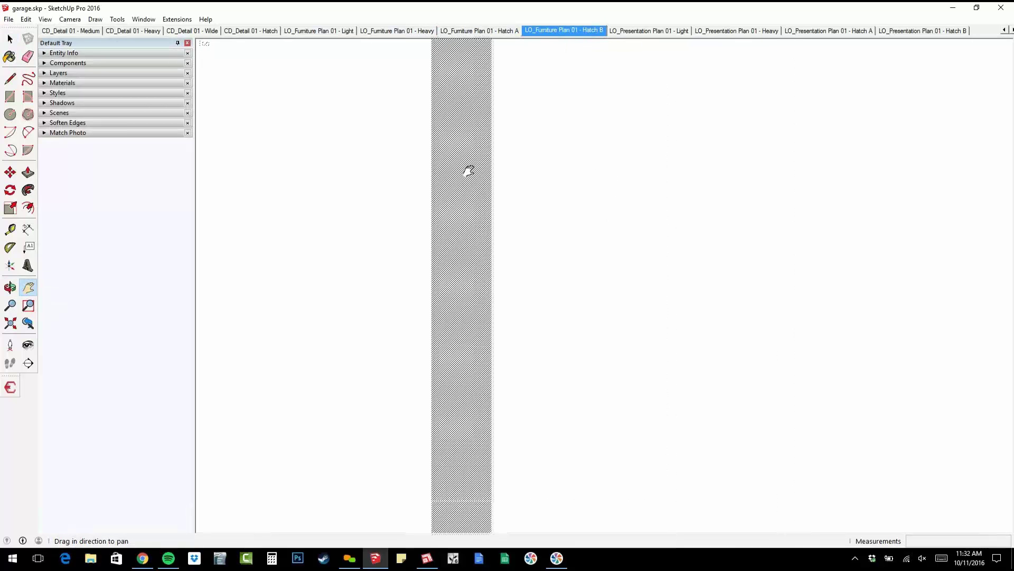
{"action": "scroll", "coordinate": [470, 170], "scroll_direction": "up", "scroll_amount": 3}
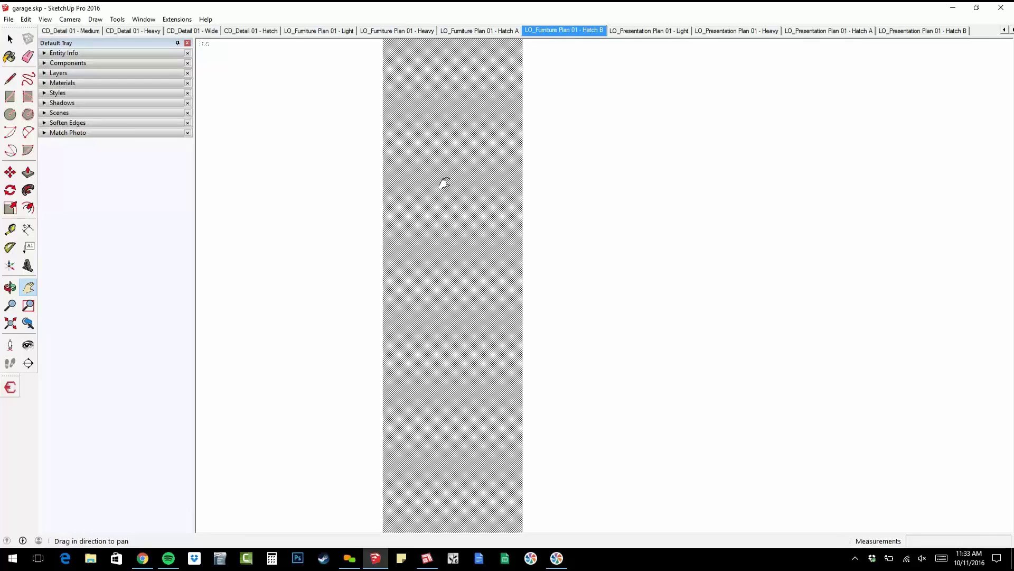
{"action": "scroll", "coordinate": [443, 259], "scroll_direction": "down", "scroll_amount": 8}
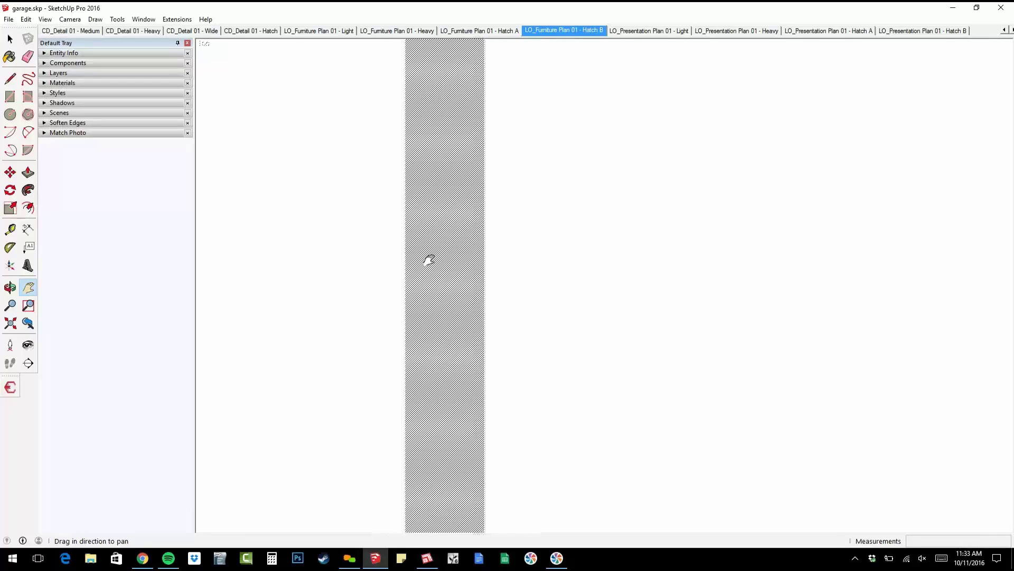
{"action": "scroll", "coordinate": [450, 254], "scroll_direction": "down", "scroll_amount": 3}
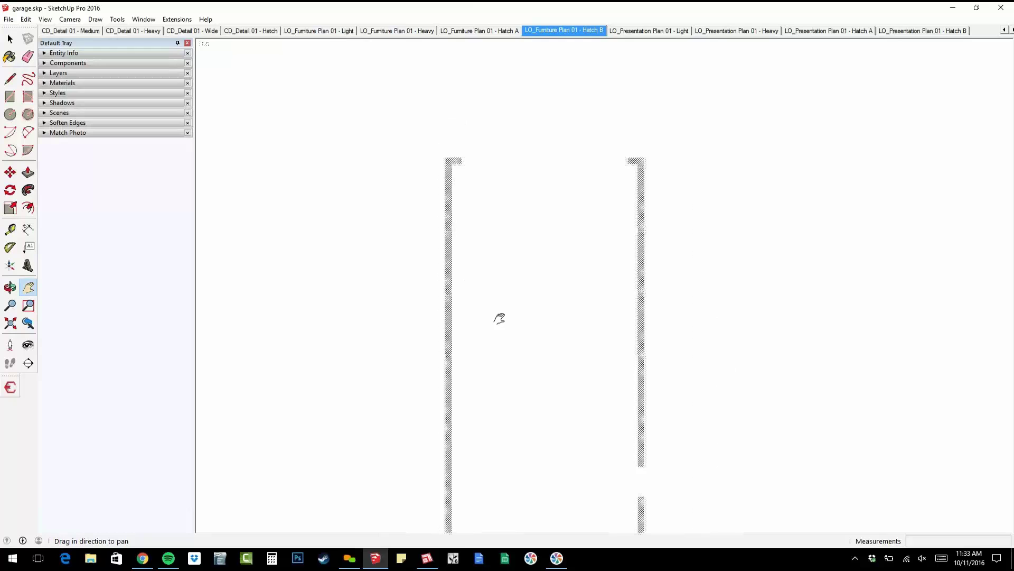
Review the LO_Furniture Plan 01 Hatch A, Heavy and Light scenes and examine the lounge chair linework up close.
{"action": "left_click_drag", "start_coordinate": [499, 318], "coordinate": [494, 256]}
{"action": "left_click", "coordinate": [494, 33]}
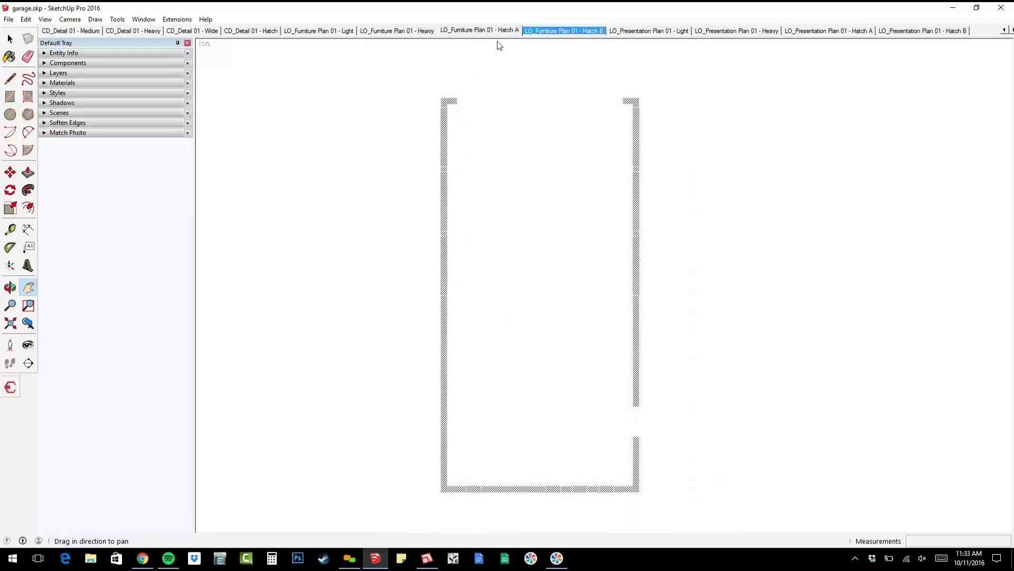
{"action": "left_click", "coordinate": [413, 32]}
{"action": "left_click", "coordinate": [343, 32]}
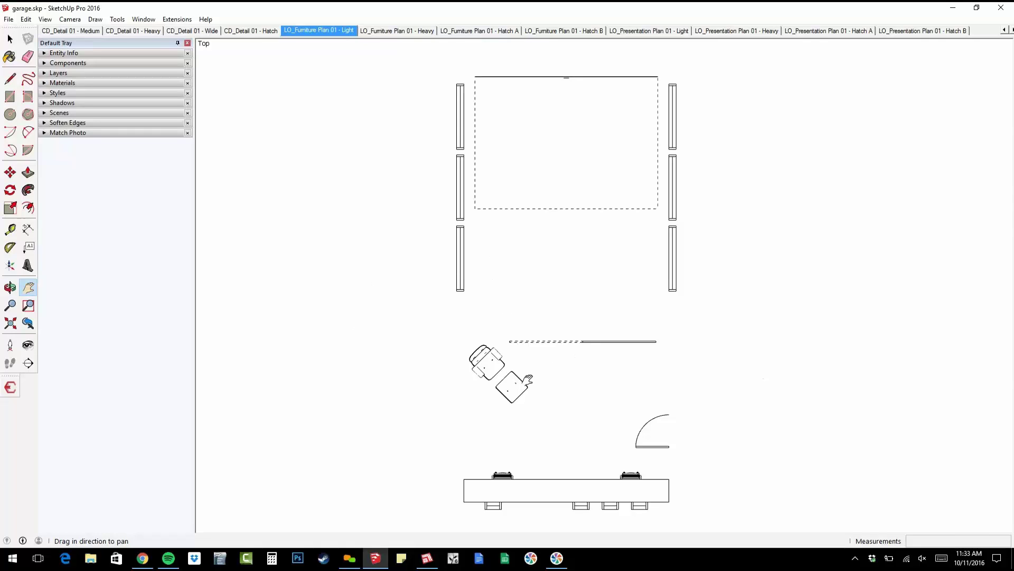
{"action": "scroll", "coordinate": [535, 395], "scroll_direction": "up", "scroll_amount": 5}
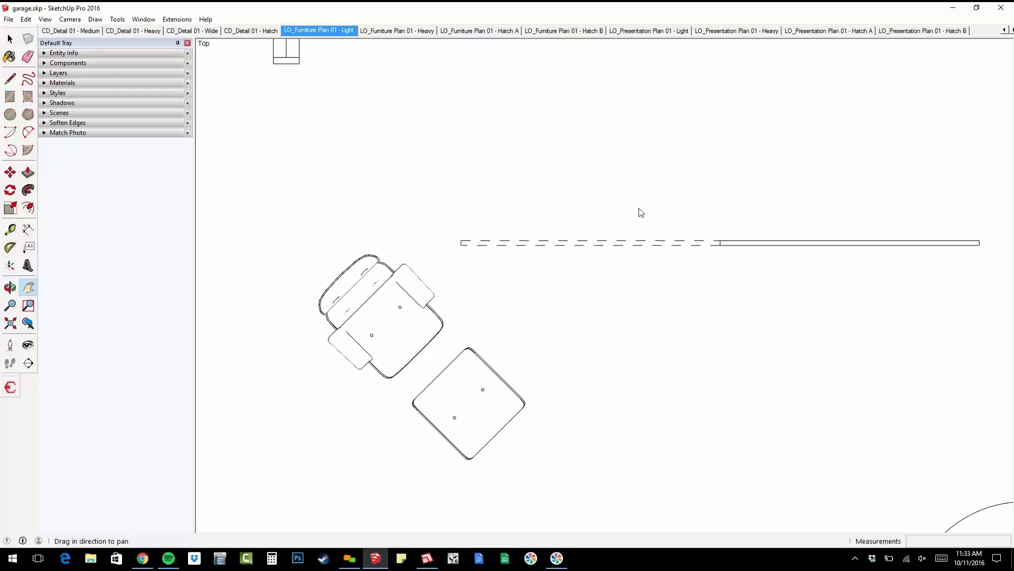
Return to the DESIGN scene, open the lounge chair component for editing and assign its nested chair and ottoman to the CONDOC - 3D Object layer.
{"action": "left_click", "coordinate": [864, 125]}
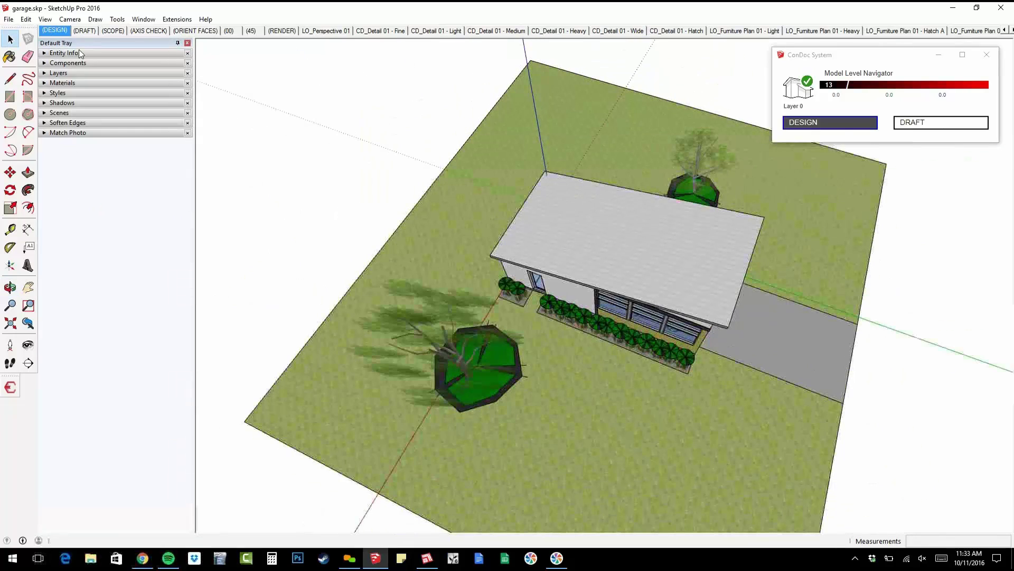
{"action": "scroll", "coordinate": [541, 198], "scroll_direction": "up", "scroll_amount": 15}
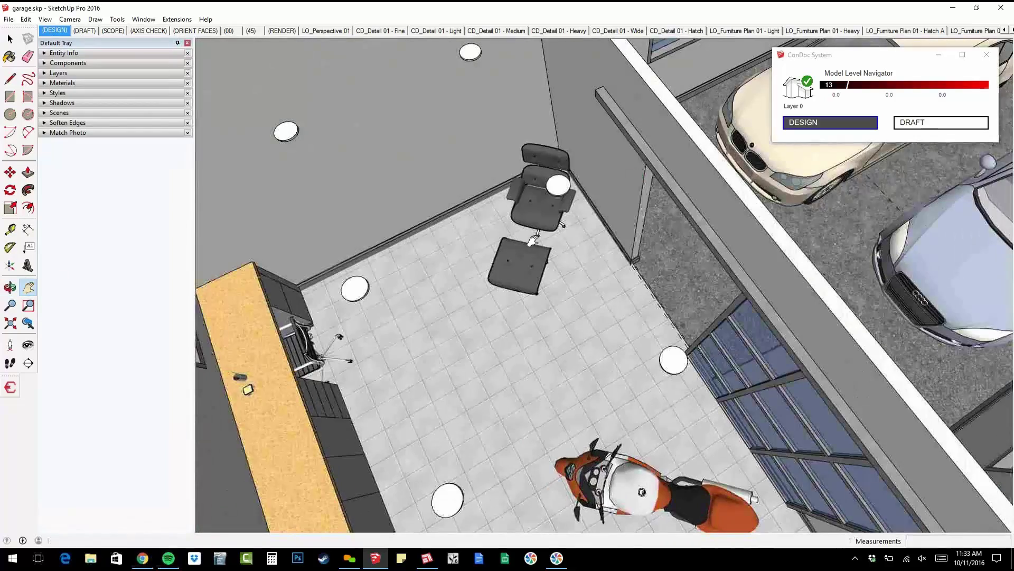
{"action": "scroll", "coordinate": [541, 195], "scroll_direction": "down", "scroll_amount": 5}
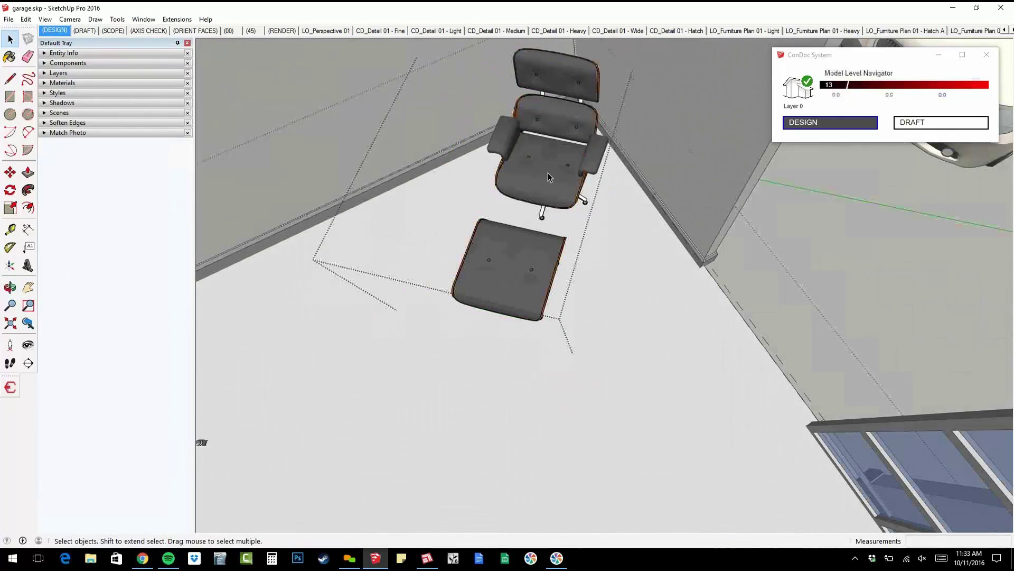
{"action": "double_click", "coordinate": [548, 173]}
{"action": "middle_click_drag", "start_coordinate": [547, 173], "coordinate": [566, 296]}
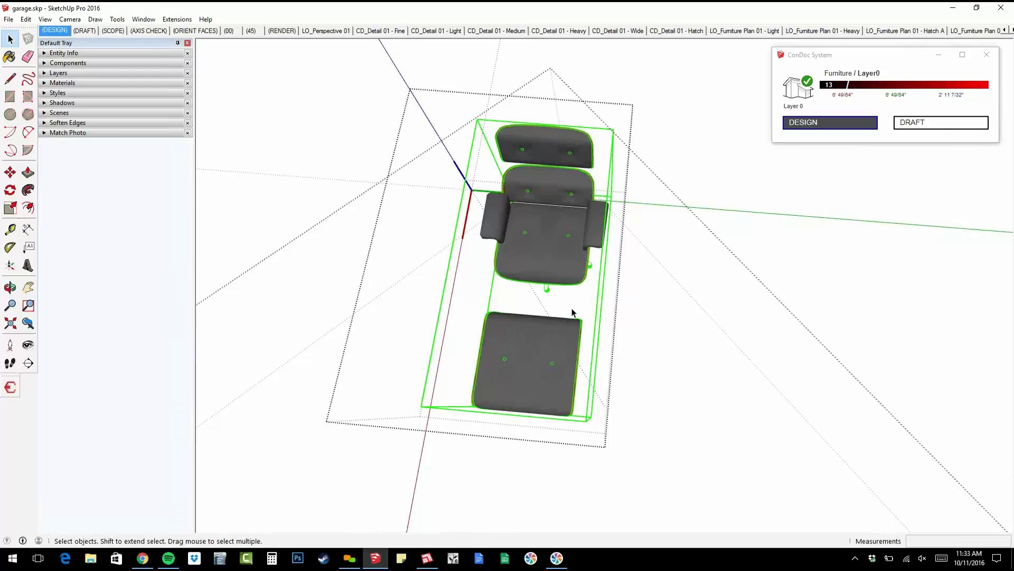
{"action": "left_click", "coordinate": [83, 53]}
{"action": "left_click", "coordinate": [139, 86]}
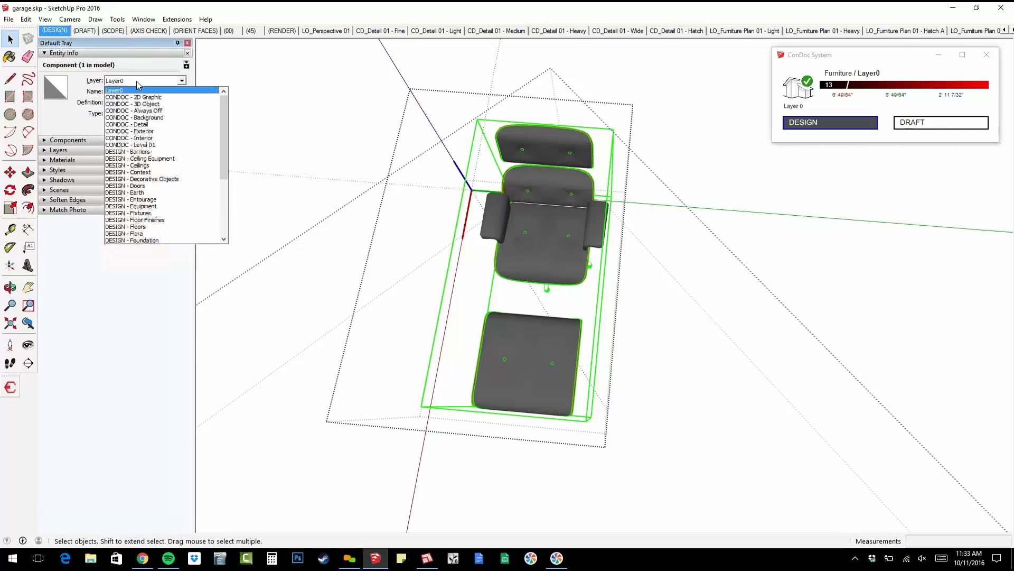
{"action": "left_click", "coordinate": [153, 108]}
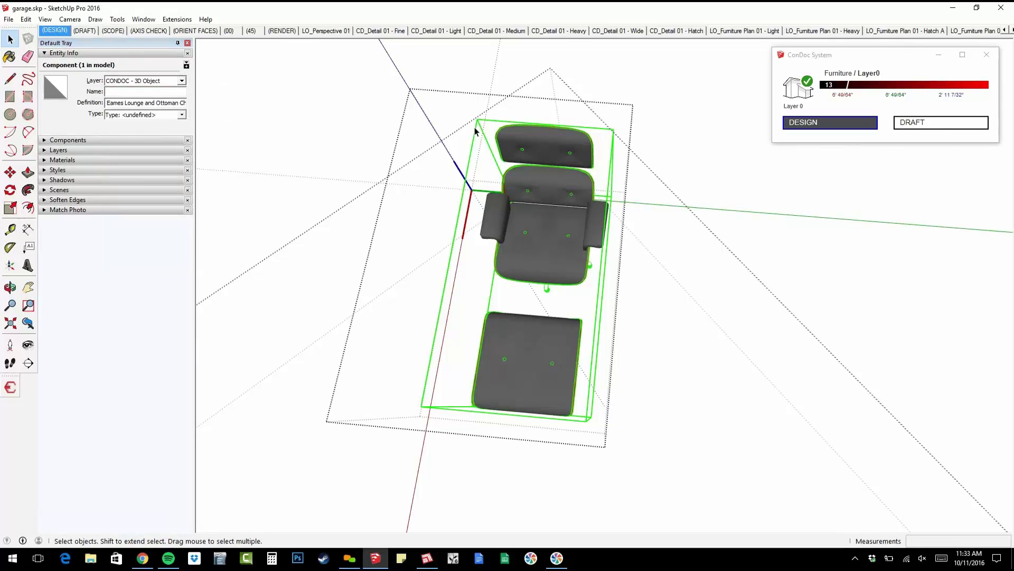
Draw two rectangles beside the lounge chair: about 3' 4" by 2' 7" for the chair and about 2' 1 1/2" square for the ottoman.
{"action": "middle_click_drag", "start_coordinate": [552, 359], "coordinate": [521, 391]}
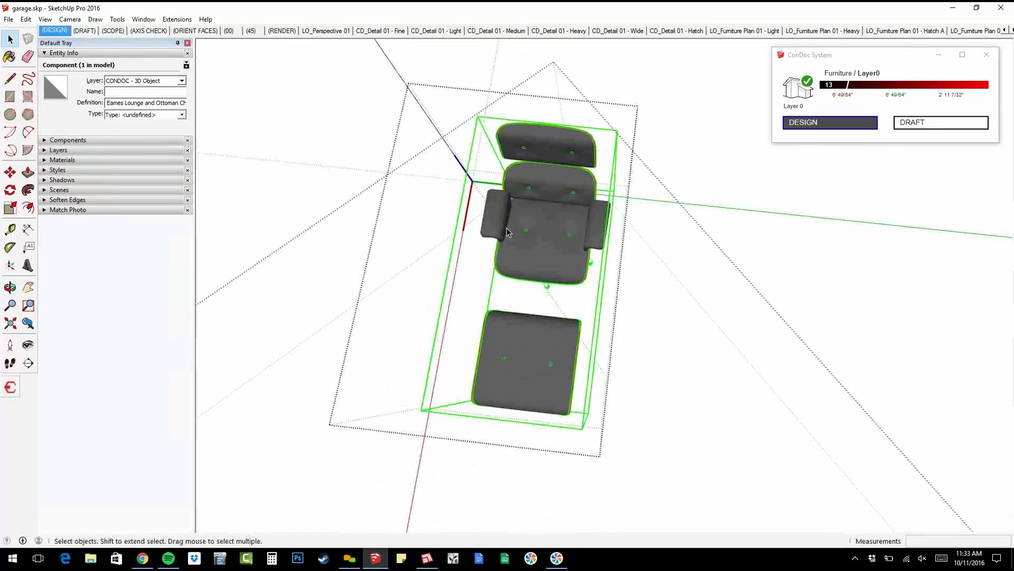
{"action": "scroll", "coordinate": [506, 227], "scroll_direction": "down", "scroll_amount": 3}
{"action": "middle_click_drag", "start_coordinate": [506, 228], "coordinate": [617, 325]}
{"action": "scroll", "coordinate": [537, 254], "scroll_direction": "up", "scroll_amount": 2}
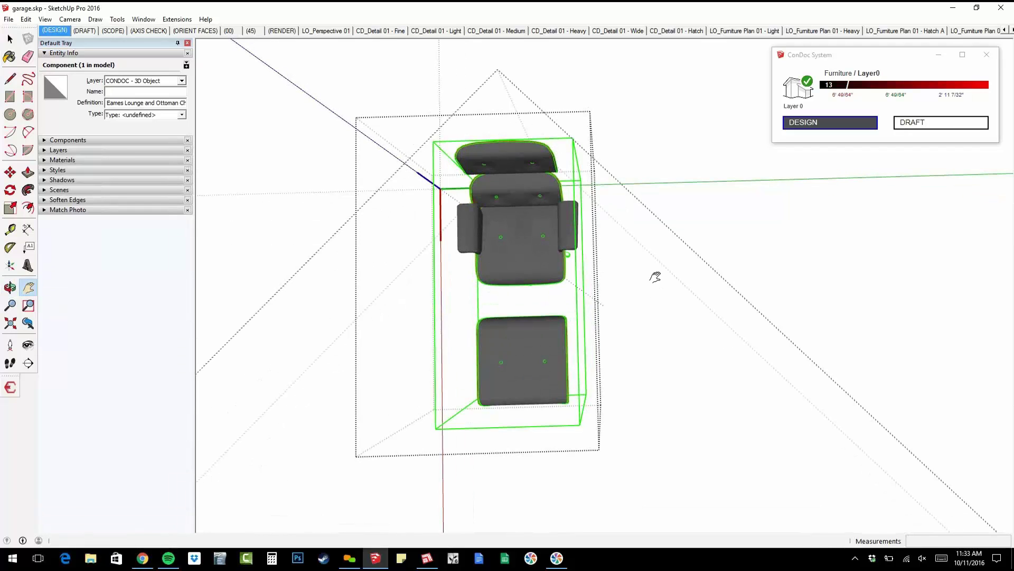
{"action": "key", "text": "r"}
{"action": "middle_click_drag", "start_coordinate": [663, 301], "coordinate": [525, 312], "text": "shift"}
{"action": "left_click", "coordinate": [509, 176]}
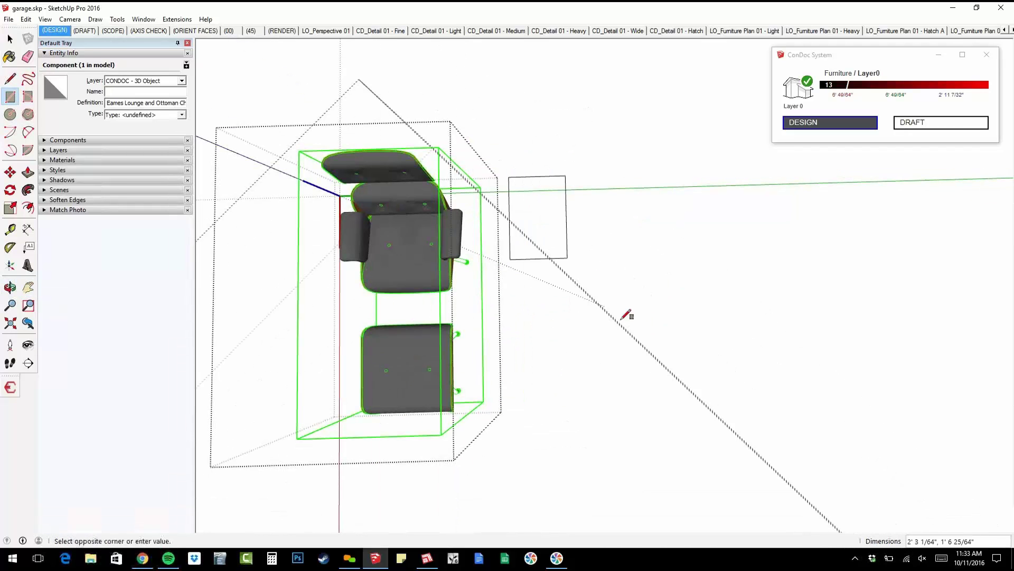
{"action": "left_click", "coordinate": [601, 295]}
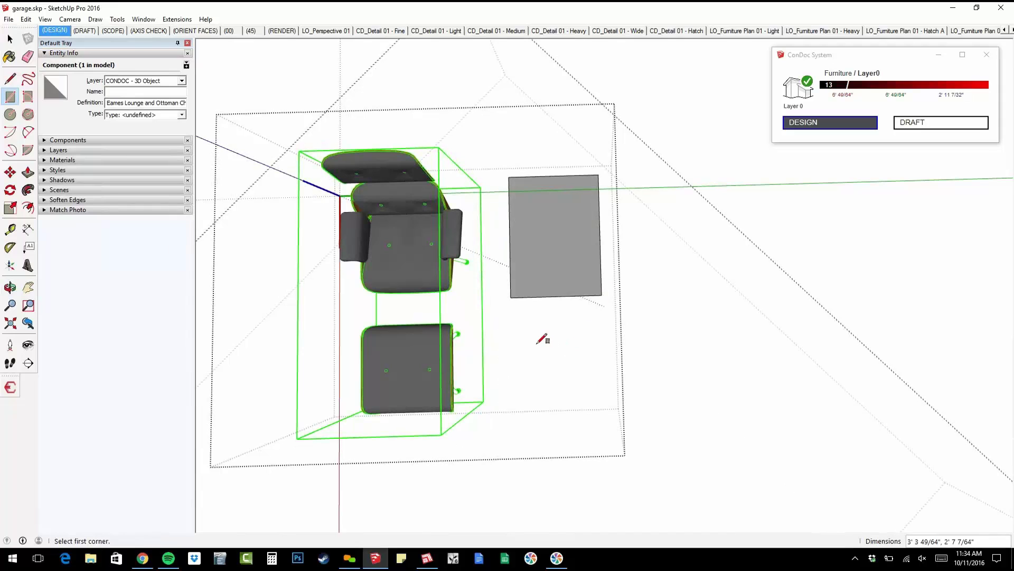
{"action": "left_click", "coordinate": [520, 324]}
{"action": "left_click", "coordinate": [604, 404]}
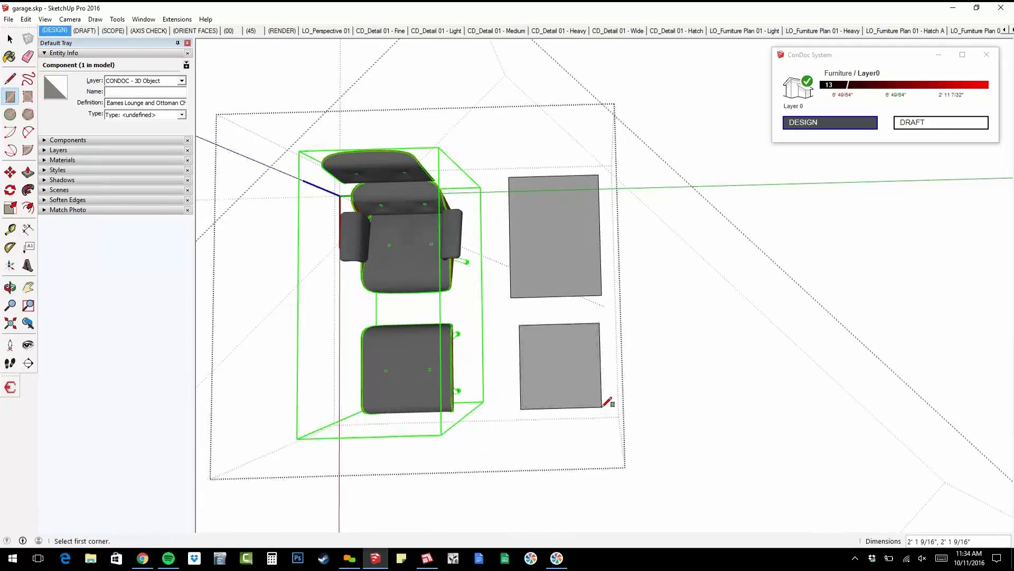
Copy the chair rectangle's back edge inward about 7" and both side edges inward about 3" to outline the backrest and armrests.
{"action": "scroll", "coordinate": [550, 208], "scroll_direction": "up", "scroll_amount": 3}
{"action": "scroll", "coordinate": [550, 210], "scroll_direction": "down", "scroll_amount": 2}
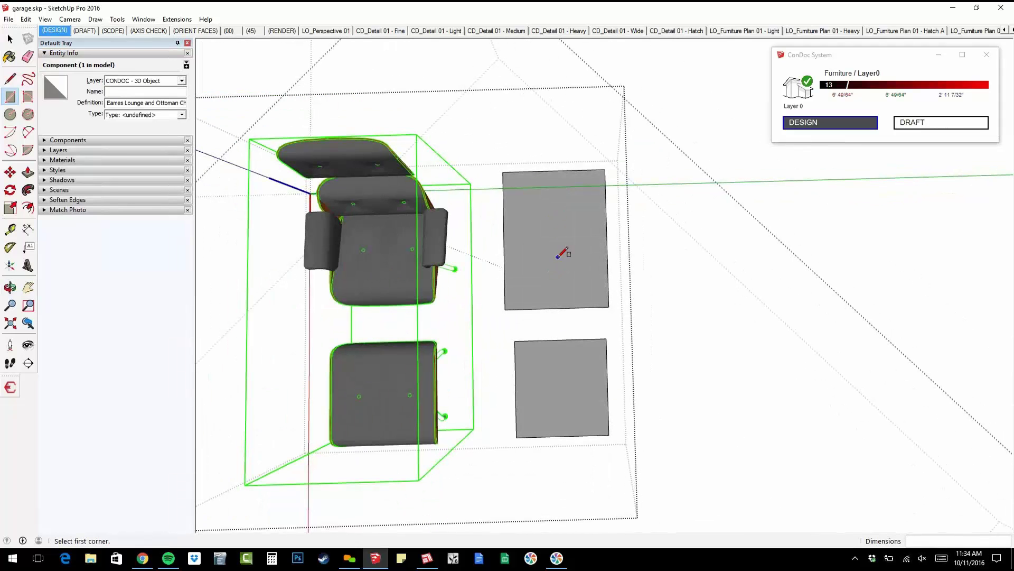
{"action": "key", "text": "m"}
{"action": "left_click", "coordinate": [554, 171], "text": "ctrl"}
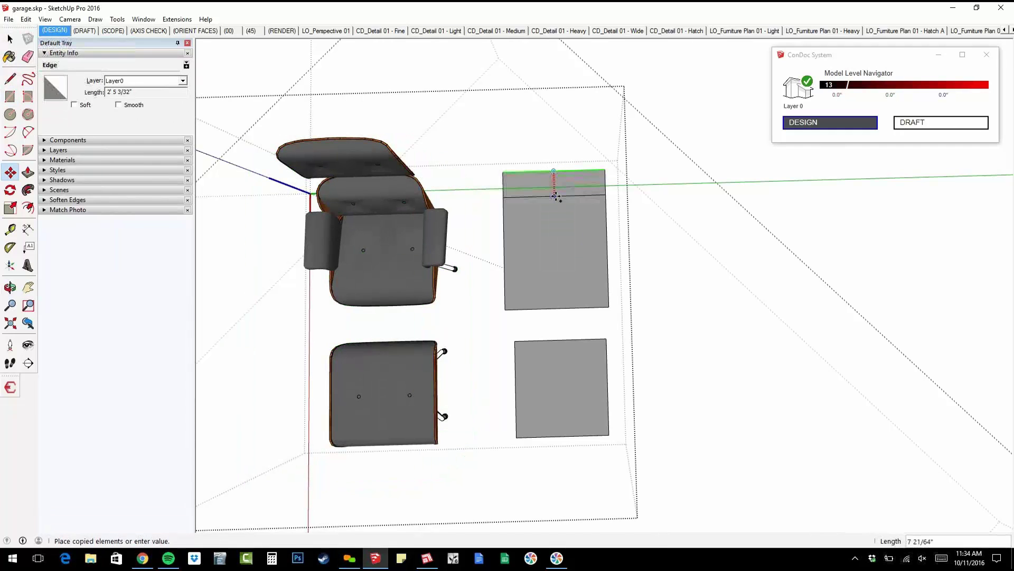
{"action": "left_click", "coordinate": [546, 196]}
{"action": "left_click", "coordinate": [506, 249], "text": "ctrl"}
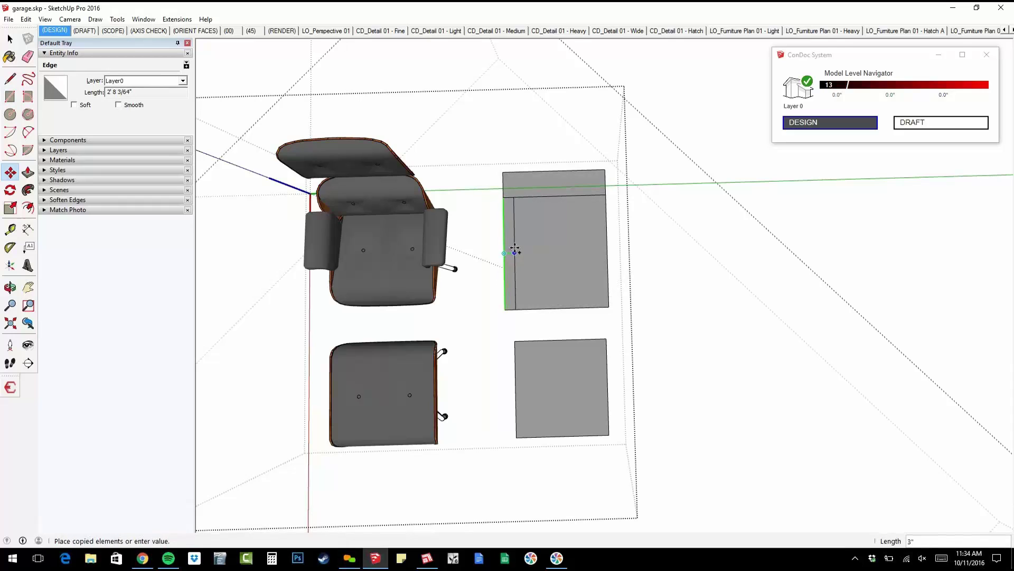
{"action": "left_click", "coordinate": [516, 248]}
{"action": "left_click", "coordinate": [604, 248], "text": "ctrl"}
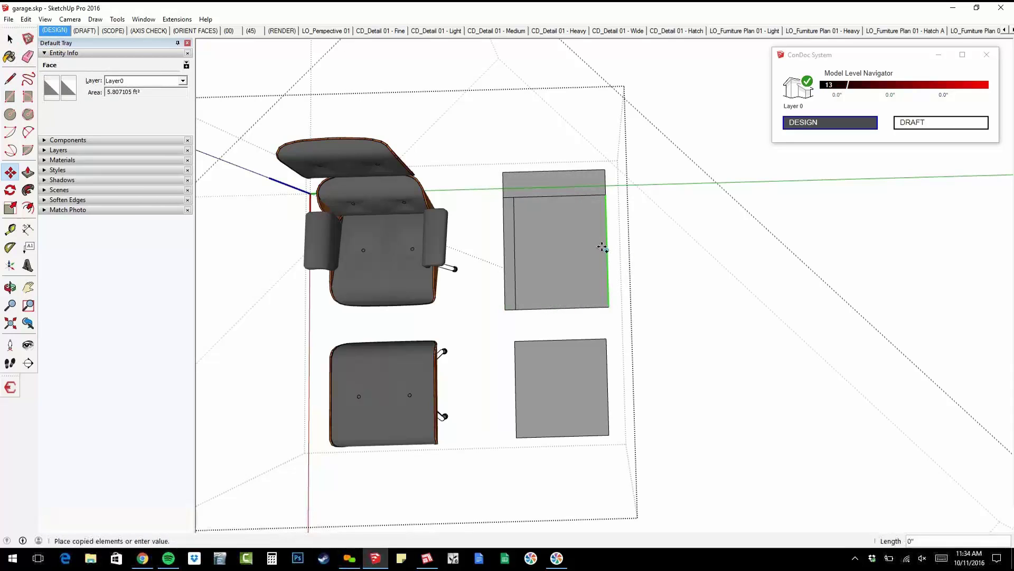
{"action": "left_click", "coordinate": [595, 247]}
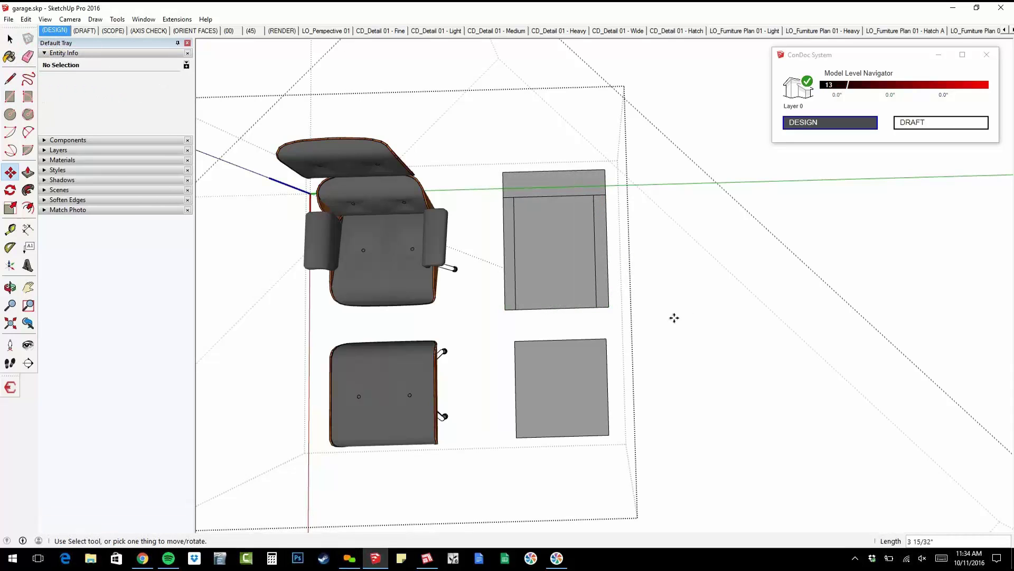
Group the chair and ottoman outlines and assign the group to the CONDOC - 2D Graphic layer.
{"action": "key", "text": "space"}
{"action": "triple_click", "coordinate": [578, 369], "text": "ctrl"}
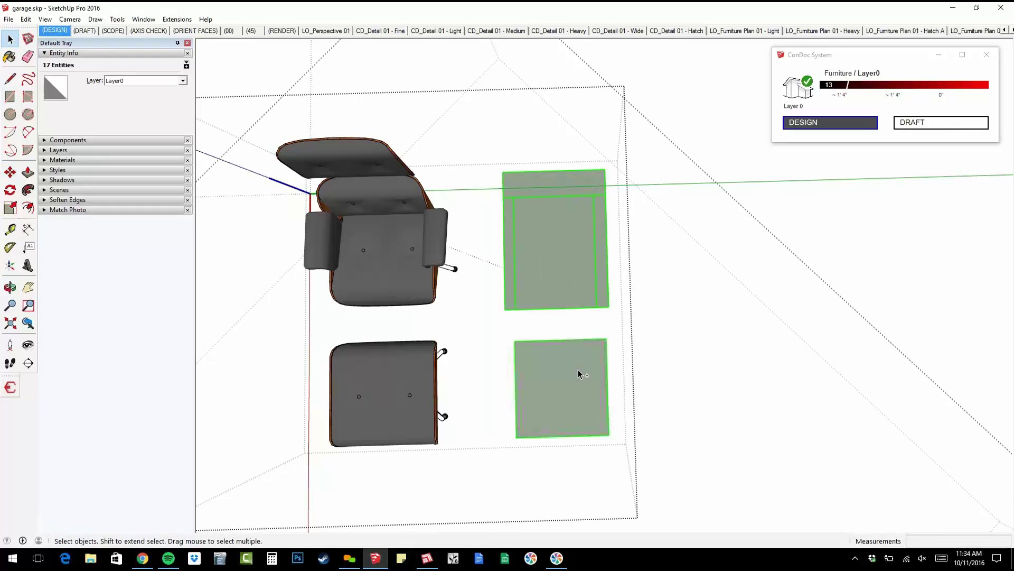
{"action": "right_click", "coordinate": [553, 222]}
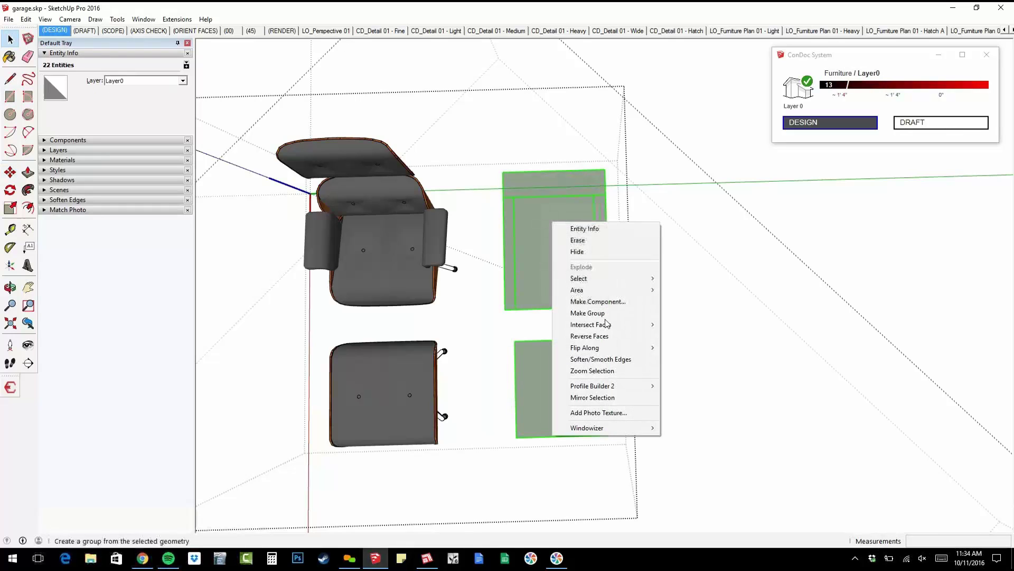
{"action": "left_click", "coordinate": [604, 312]}
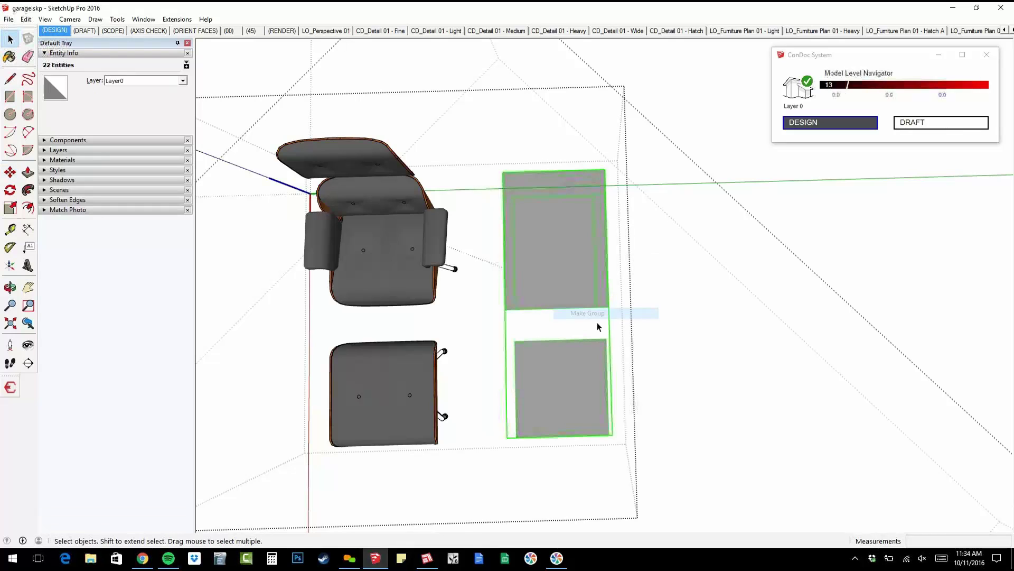
{"action": "left_click", "coordinate": [125, 80]}
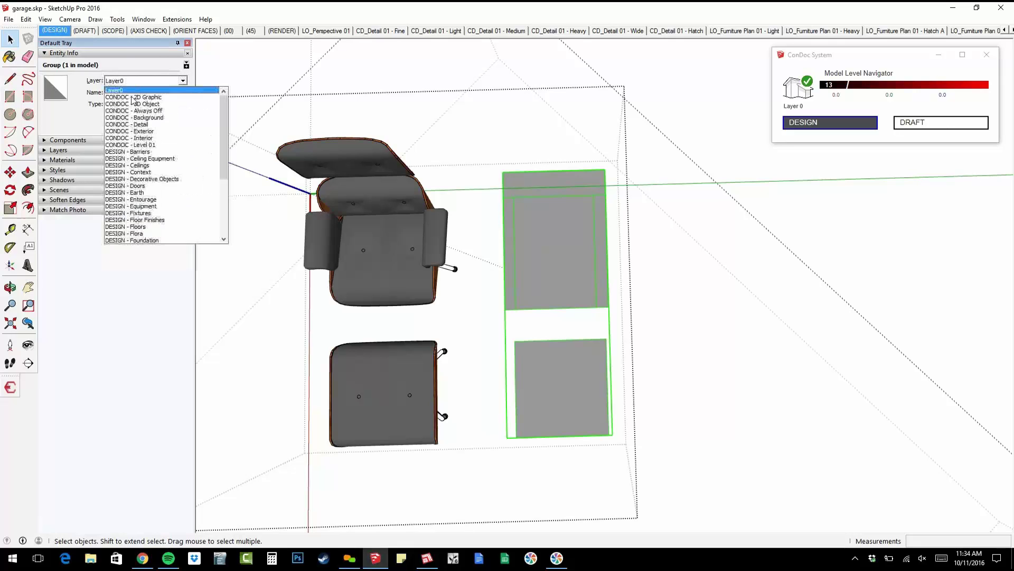
{"action": "left_click", "coordinate": [161, 100]}
Move the 2D graphic group along the green axis beneath the chair and ottoman, and finish editing the component.
{"action": "key", "text": "h"}
{"action": "left_click_drag", "start_coordinate": [655, 279], "coordinate": [826, 369]}
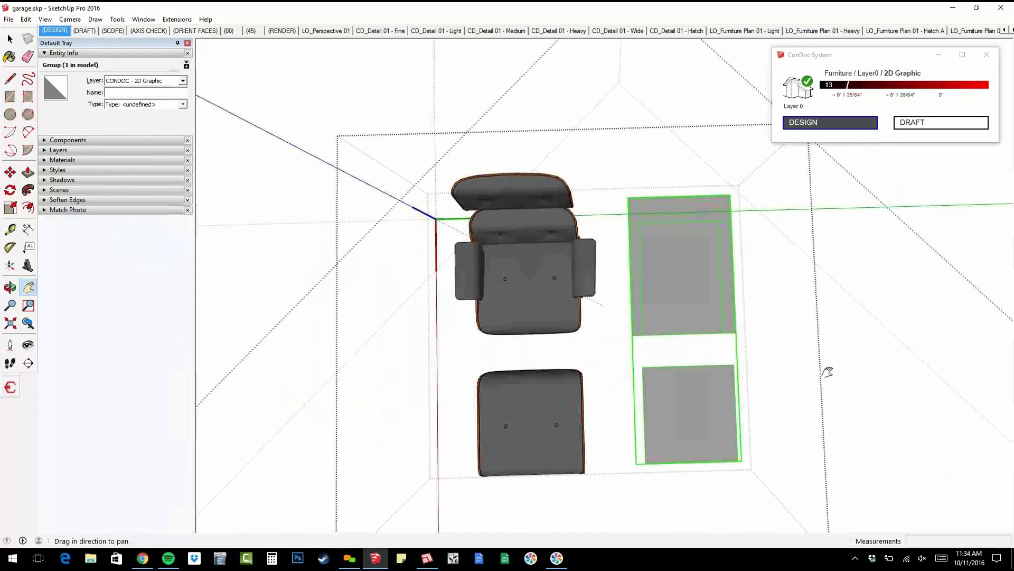
{"action": "key", "text": "m"}
{"action": "left_click", "coordinate": [885, 357]}
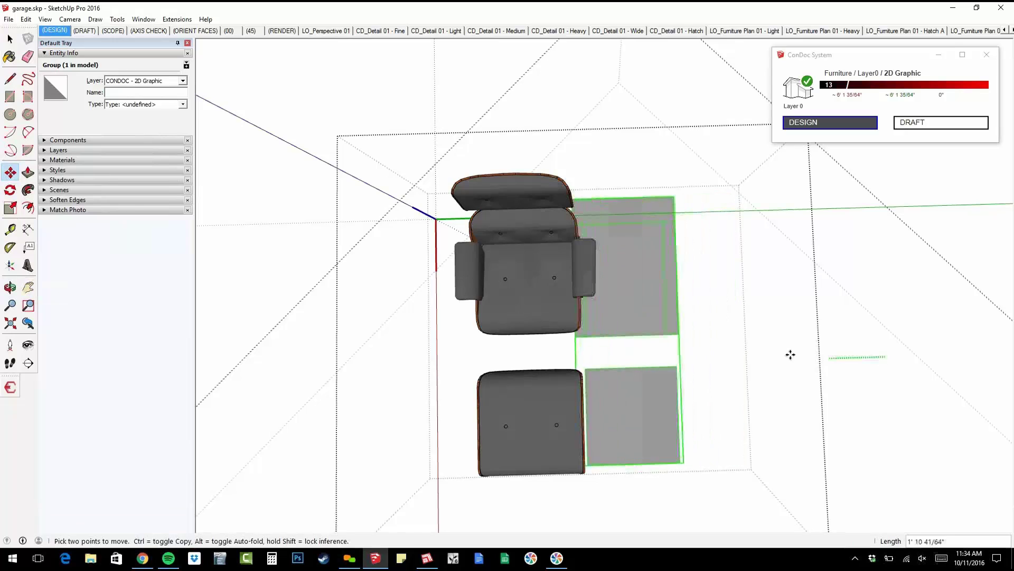
{"action": "left_click", "coordinate": [733, 355]}
{"action": "middle_click_drag", "start_coordinate": [703, 370], "coordinate": [636, 287]}
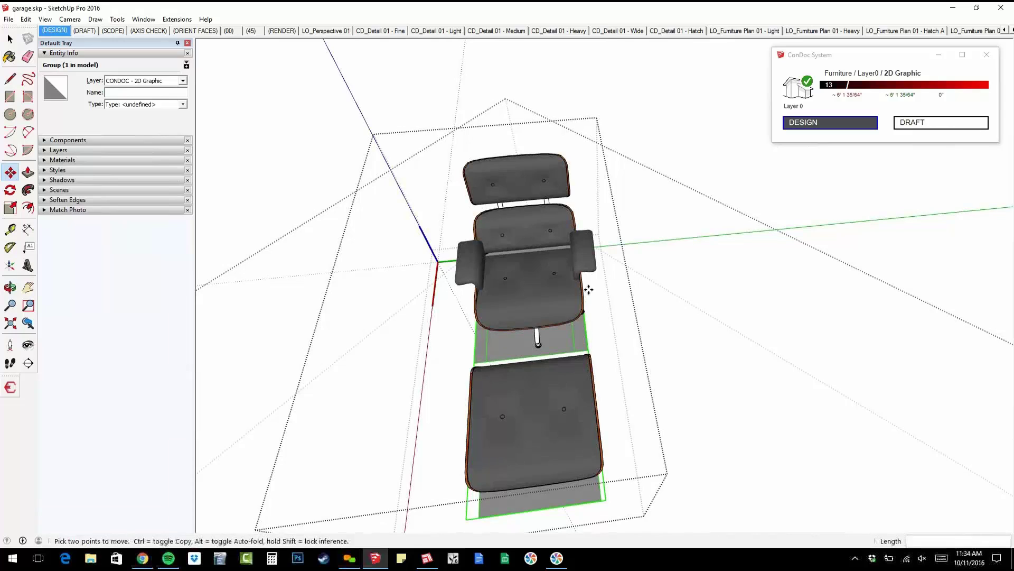
{"action": "key", "text": "space"}
{"action": "key", "text": "Escape"}
{"action": "key", "text": "Escape"}
{"action": "scroll", "coordinate": [488, 130], "scroll_direction": "down", "scroll_amount": 5}
{"action": "middle_click_drag", "start_coordinate": [513, 277], "coordinate": [698, 261]}
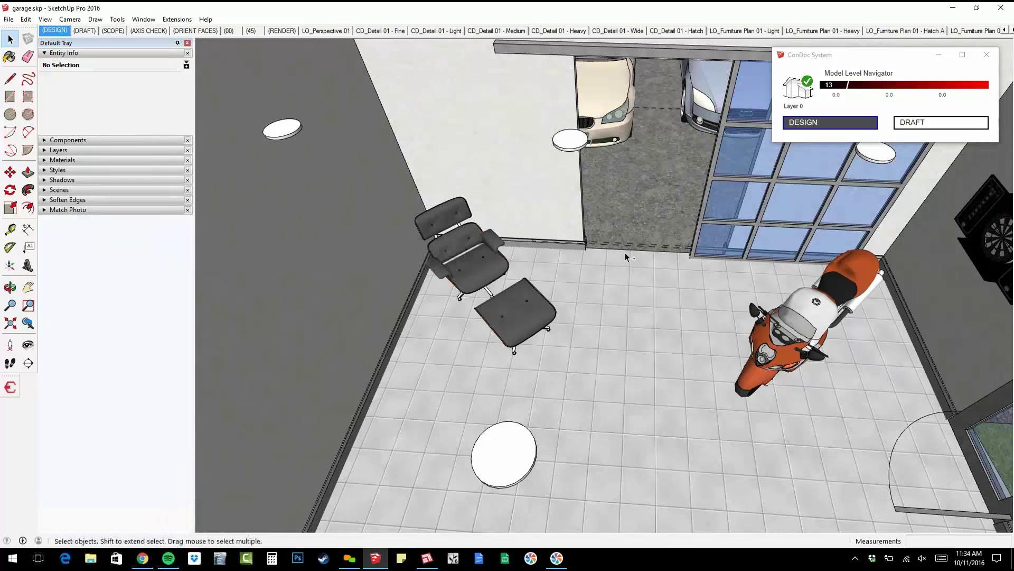
Display the LO_Furniture Plan 01 - Light scene and examine the simplified chair and ottoman symbol up close.
{"action": "left_click", "coordinate": [71, 190]}
{"action": "scroll", "coordinate": [135, 318], "scroll_direction": "down", "scroll_amount": 3}
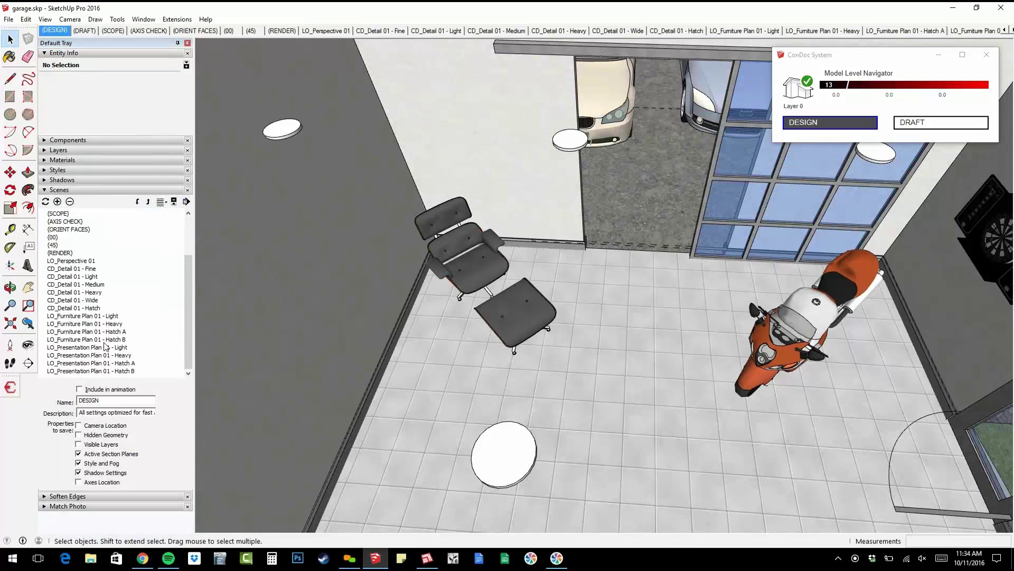
{"action": "double_click", "coordinate": [108, 317]}
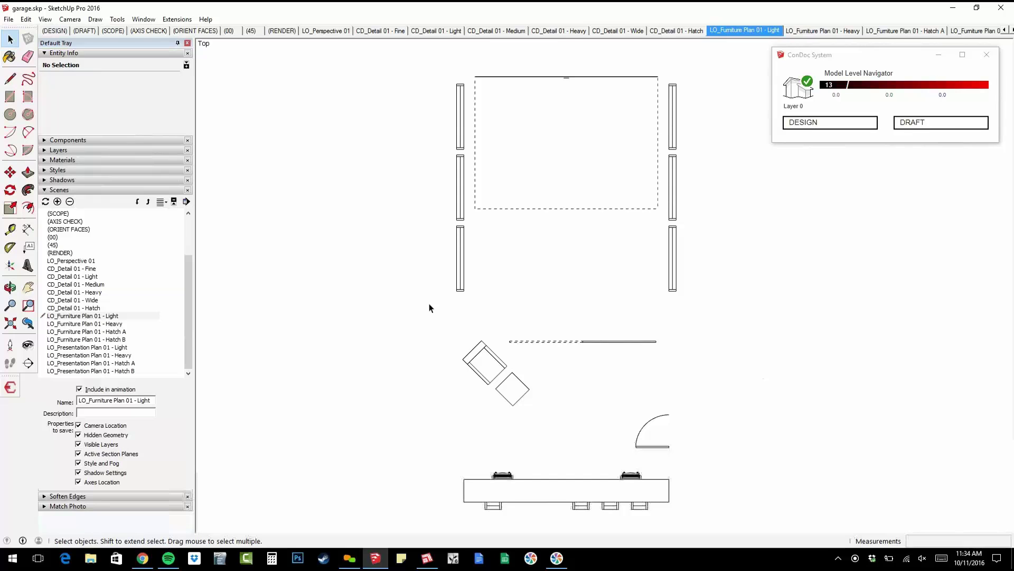
{"action": "scroll", "coordinate": [506, 373], "scroll_direction": "up", "scroll_amount": 5}
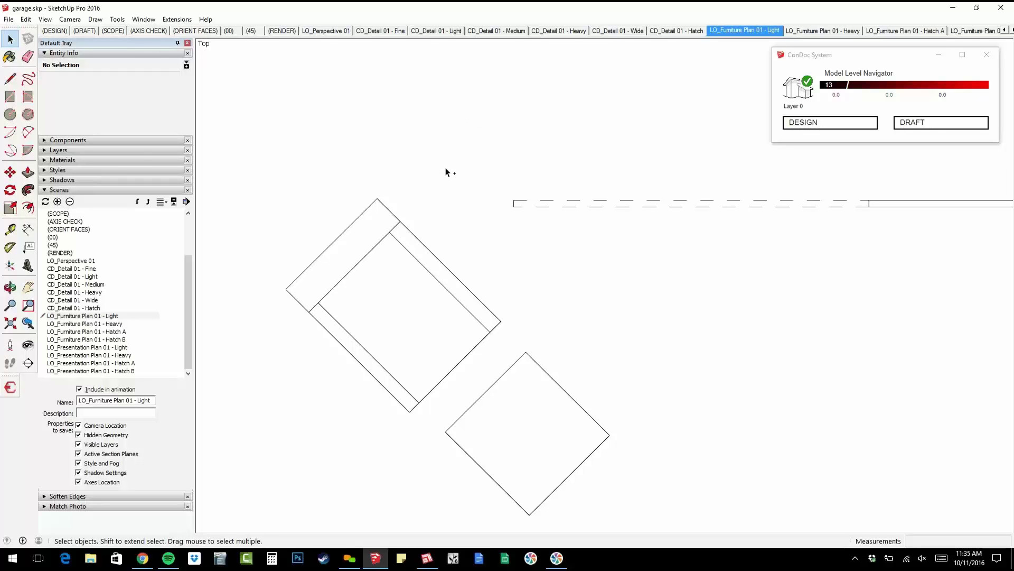
Switch to LayOut and move the wall detail drawing toward the upper left of the title block sheet.
{"action": "key", "text": "alt+Tab"}
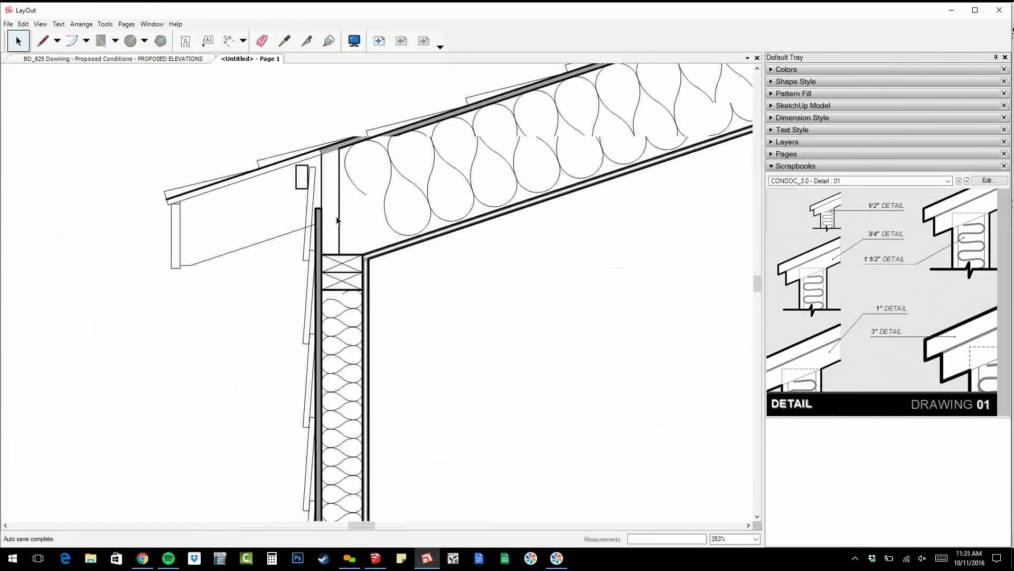
{"action": "scroll", "coordinate": [337, 219], "scroll_direction": "down", "scroll_amount": 10}
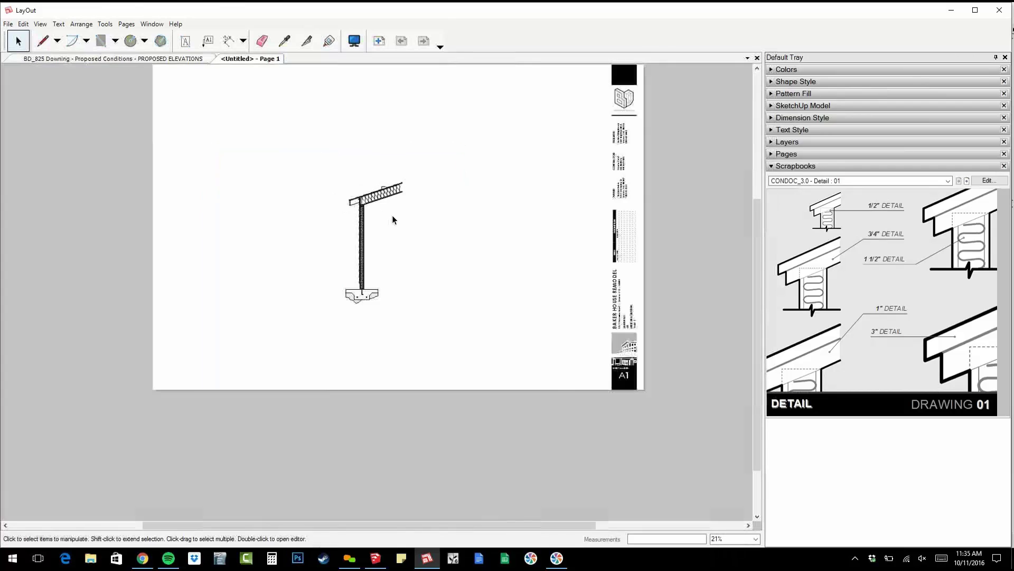
{"action": "scroll", "coordinate": [370, 262], "scroll_direction": "up", "scroll_amount": 2}
{"action": "left_click_drag", "start_coordinate": [363, 260], "coordinate": [228, 193]}
Place the 1/4" furniture plan from the CONDOC_3.0 - Furniture Plan : 01 scrapbook in the open area of the sheet.
{"action": "left_click", "coordinate": [948, 181]}
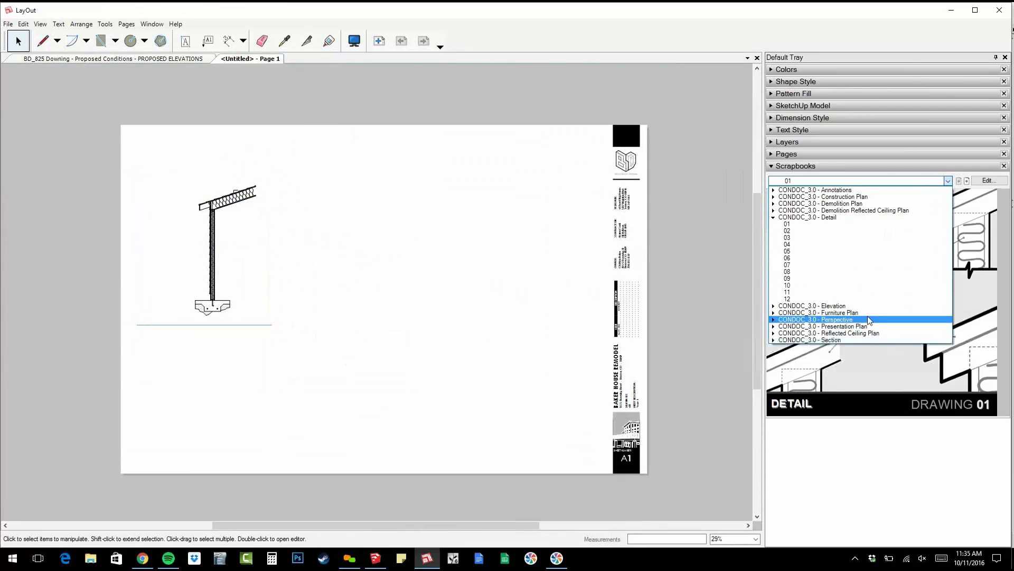
{"action": "left_click", "coordinate": [845, 312]}
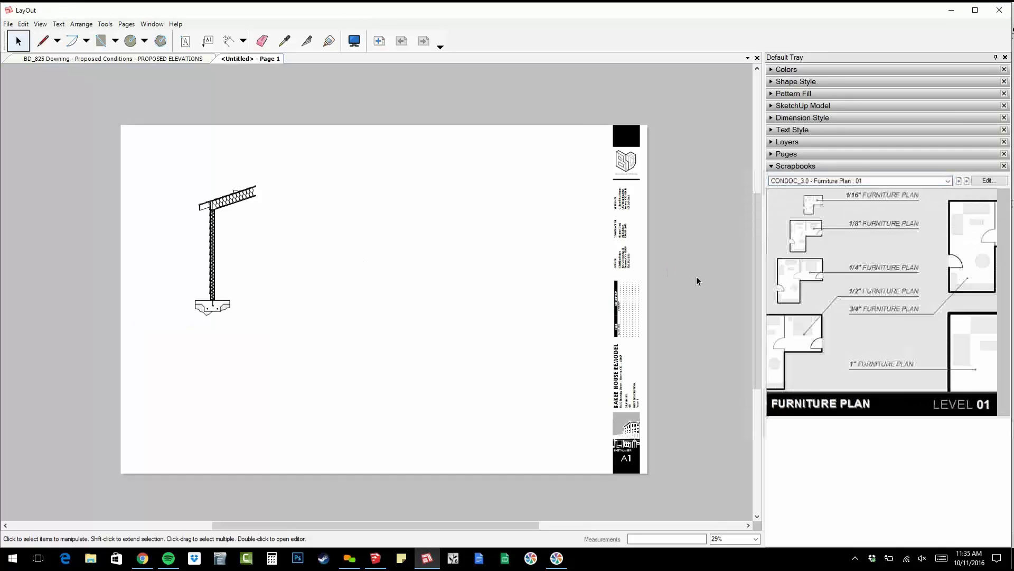
{"action": "left_click_drag", "start_coordinate": [783, 275], "coordinate": [465, 276]}
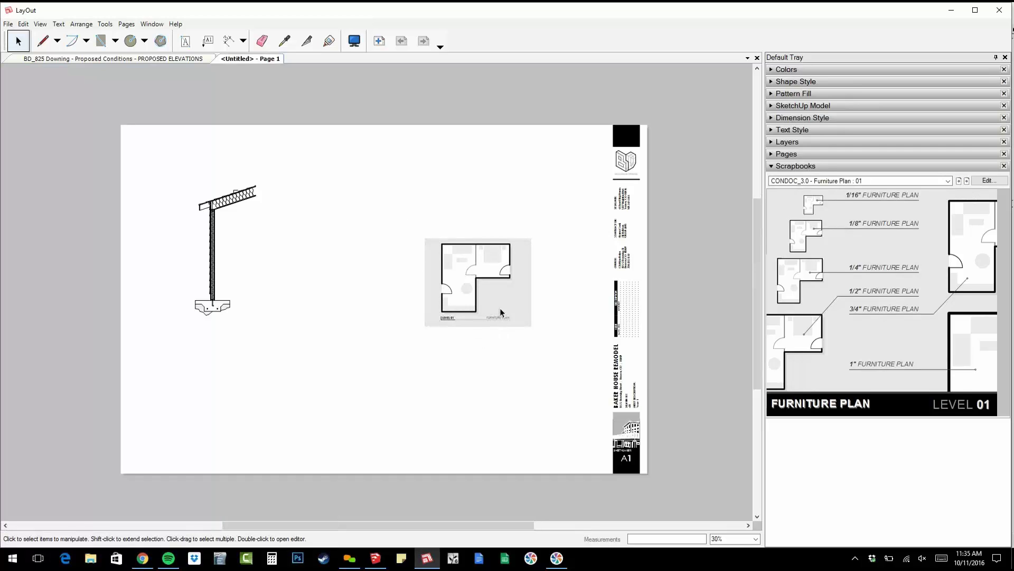
Relink the placed furniture plan's missing placeholder reference to garage.skp in the TEMP folder.
{"action": "scroll", "coordinate": [511, 317], "scroll_direction": "up", "scroll_amount": 1}
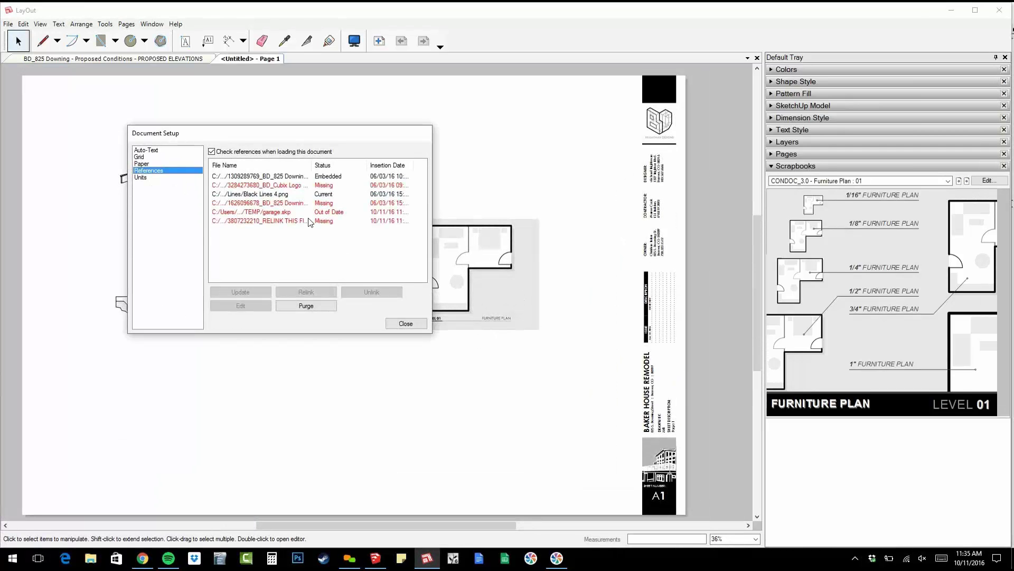
{"action": "left_click", "coordinate": [297, 221]}
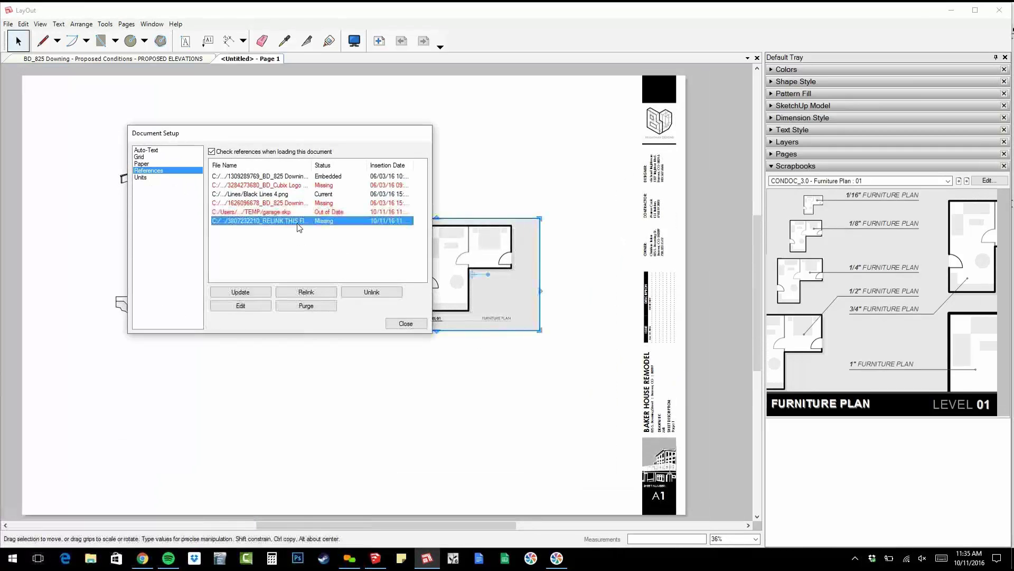
{"action": "left_click", "coordinate": [312, 291]}
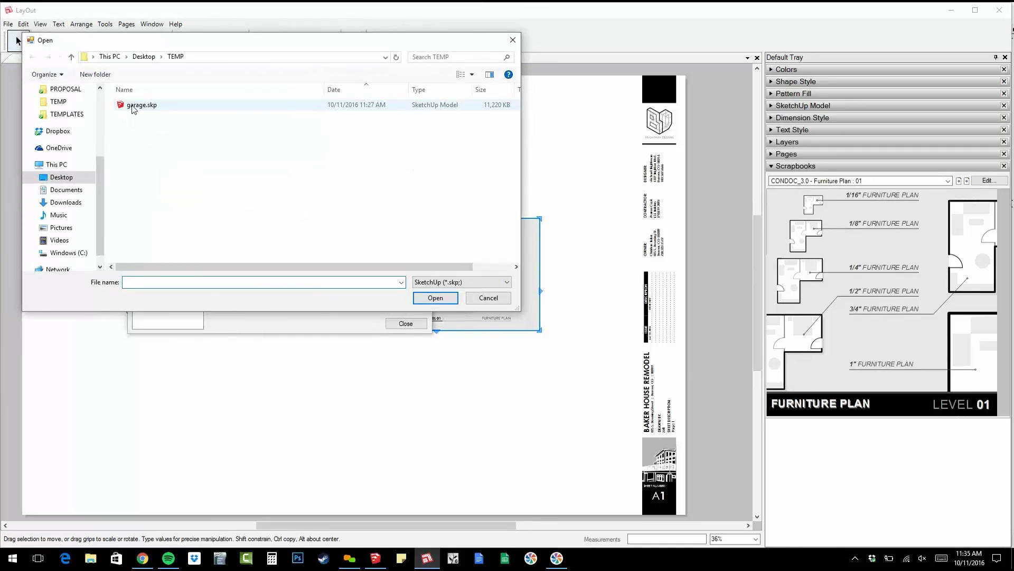
{"action": "double_click", "coordinate": [134, 109]}
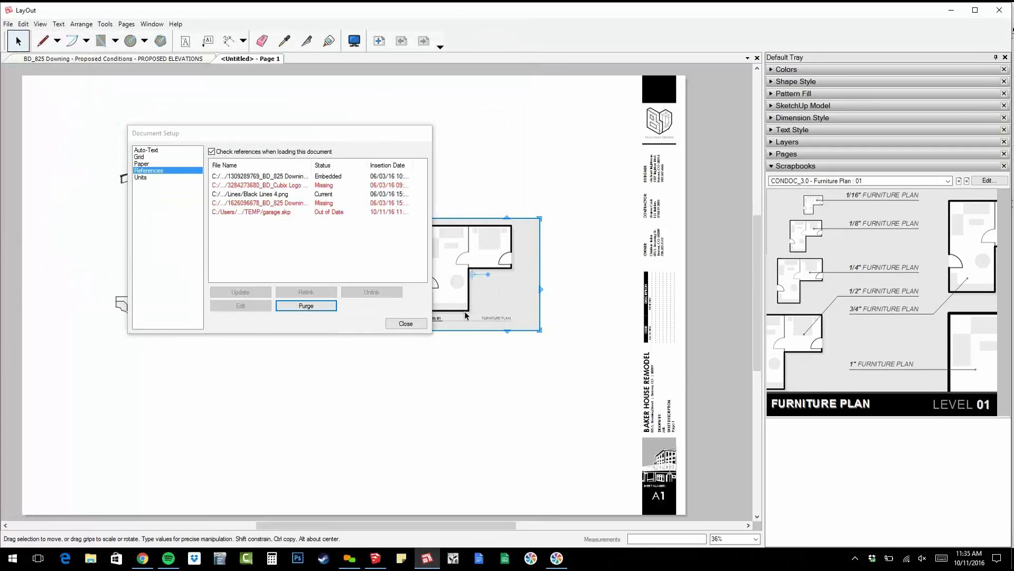
Update the out-of-date garage.skp reference and close the document setup.
{"action": "left_click", "coordinate": [284, 213]}
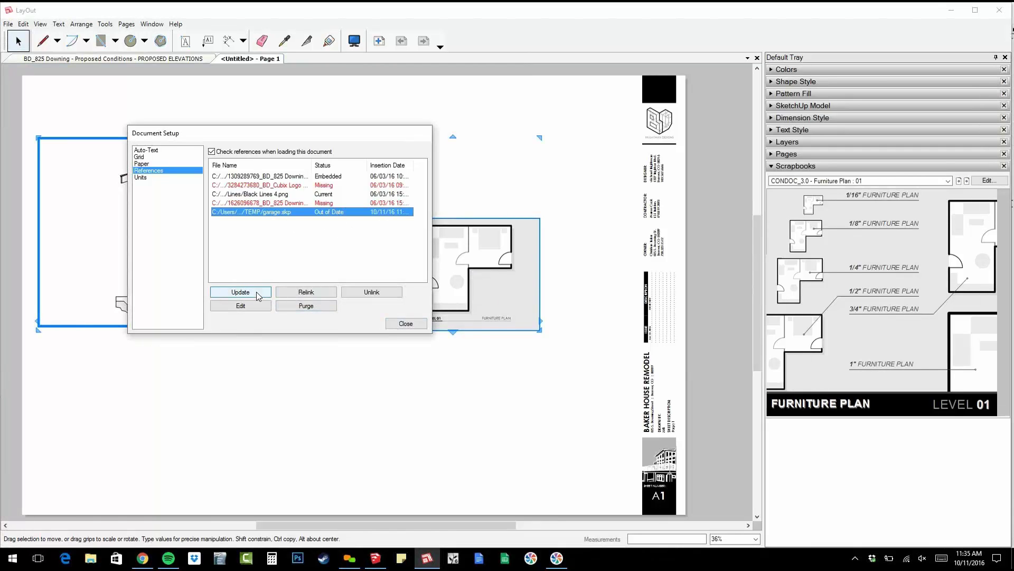
{"action": "left_click", "coordinate": [258, 293]}
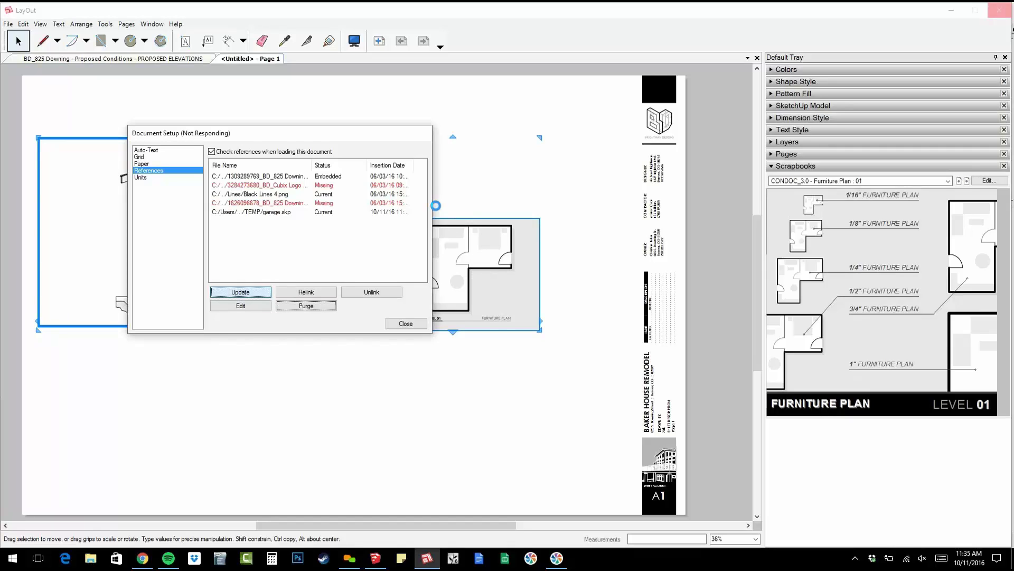
{"action": "left_click", "coordinate": [406, 324]}
Stretch the furniture plan viewport vertically about its center to about 1.88 times its height.
{"action": "scroll", "coordinate": [491, 297], "scroll_direction": "up", "scroll_amount": 3}
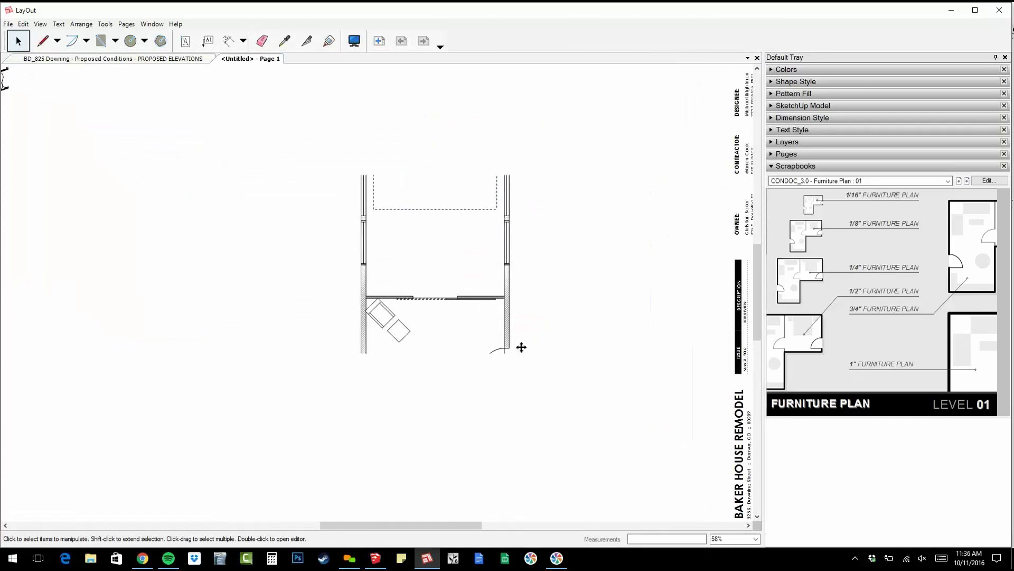
{"action": "left_click_drag", "start_coordinate": [499, 354], "coordinate": [498, 430]}
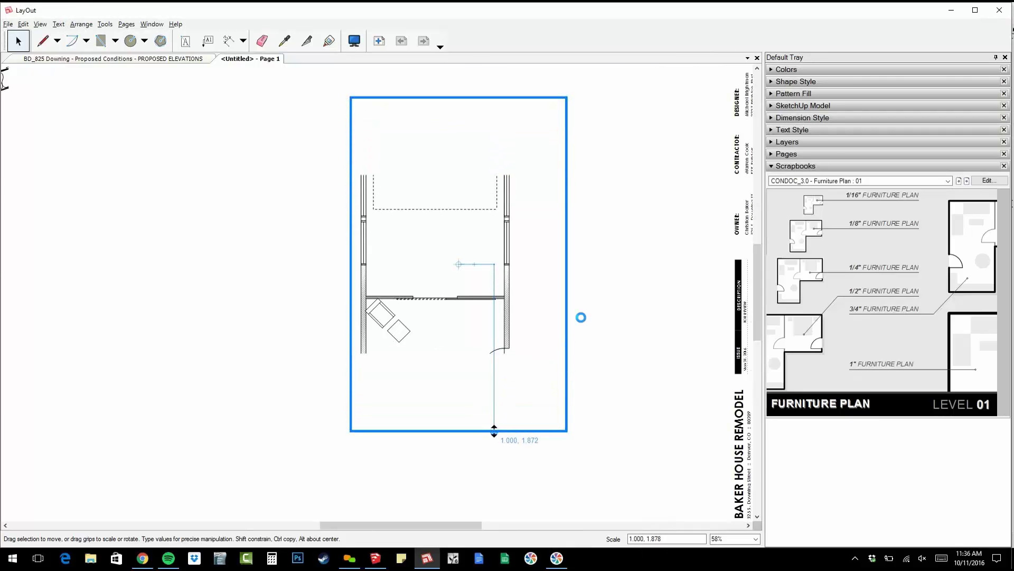
Examine the simplified chair and ottoman symbol up close where it meets the walls in the furniture plan.
{"action": "scroll", "coordinate": [391, 327], "scroll_direction": "up", "scroll_amount": 5}
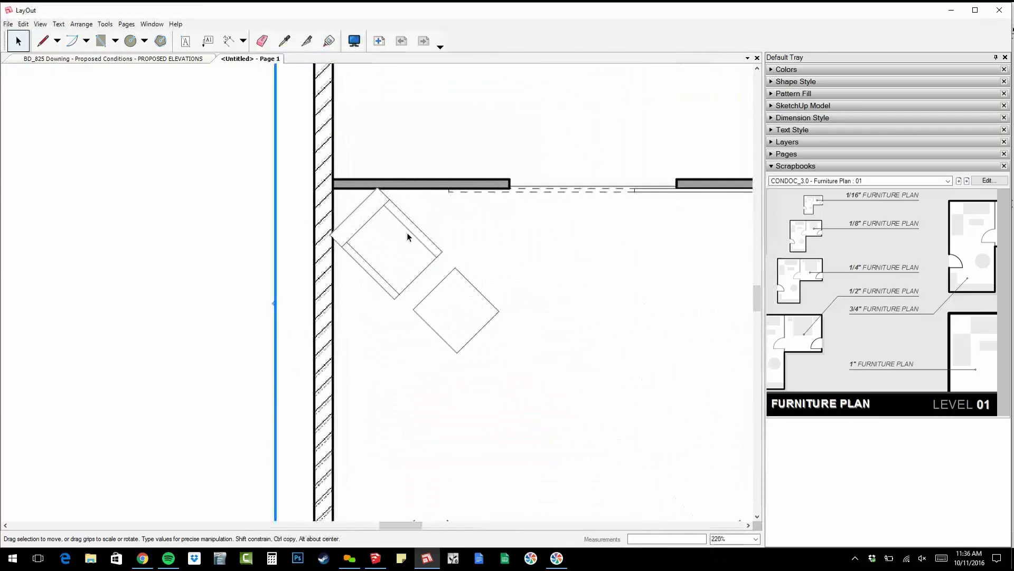
{"action": "scroll", "coordinate": [318, 169], "scroll_direction": "down", "scroll_amount": 3}
{"action": "scroll", "coordinate": [319, 179], "scroll_direction": "up", "scroll_amount": 6}
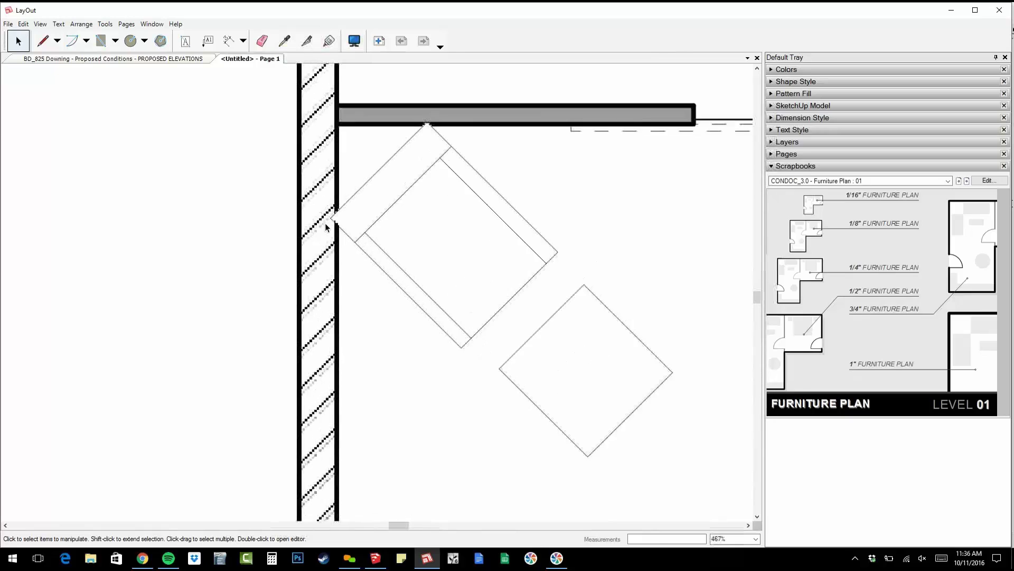
{"action": "scroll", "coordinate": [318, 190], "scroll_direction": "up", "scroll_amount": 1}
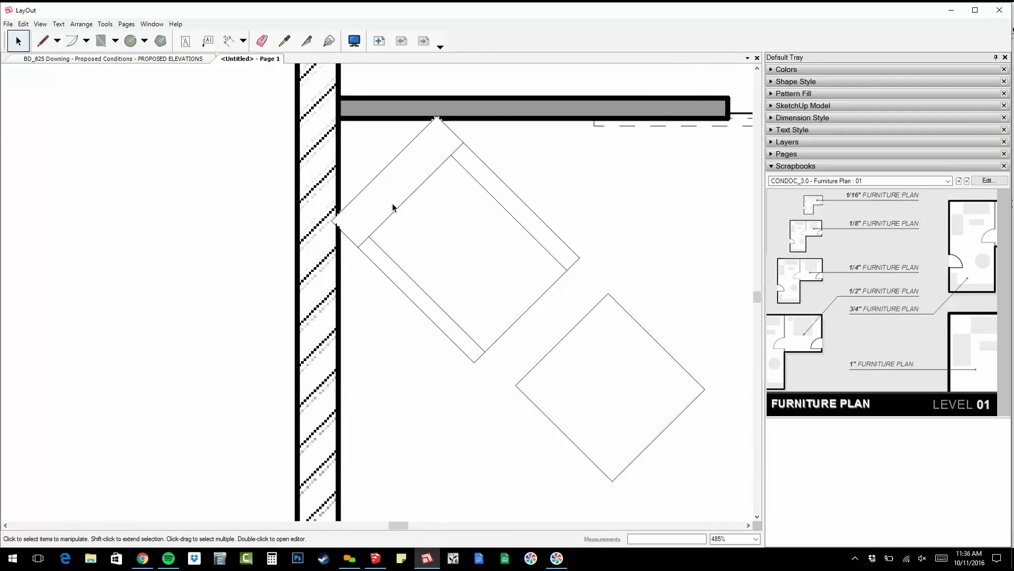
{"action": "scroll", "coordinate": [322, 198], "scroll_direction": "down", "scroll_amount": 1}
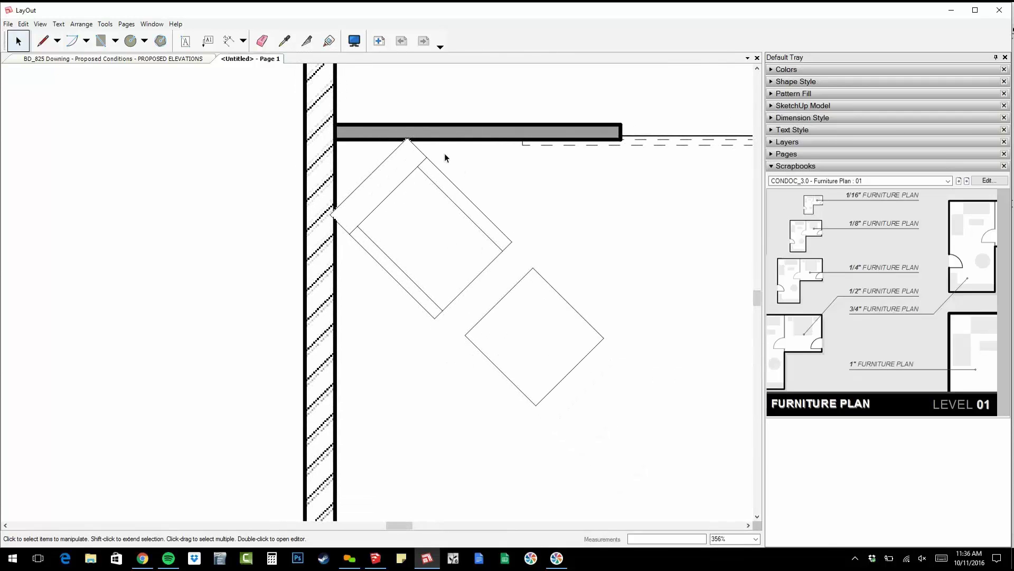
{"action": "scroll", "coordinate": [238, 201], "scroll_direction": "down", "scroll_amount": 1}
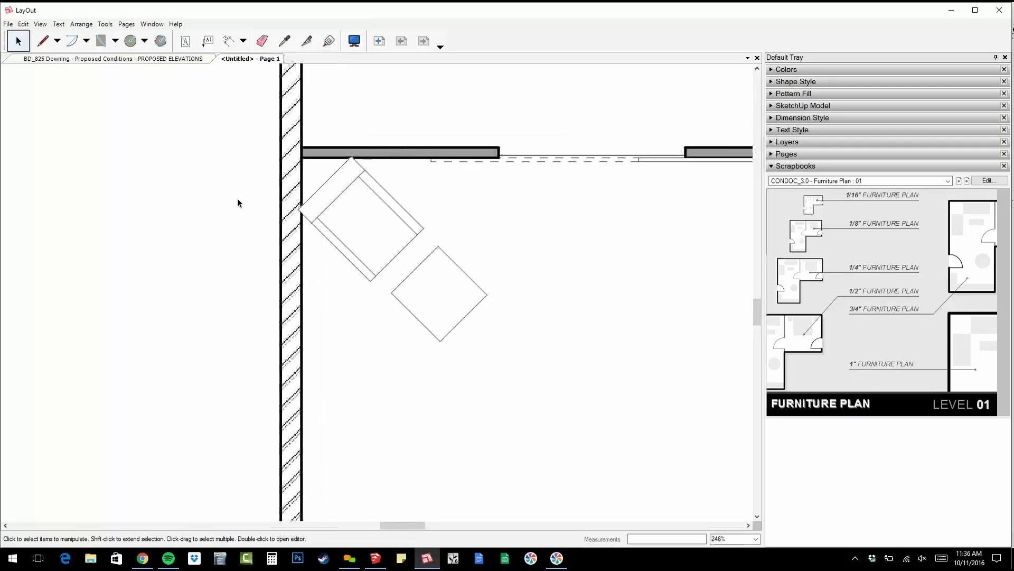
Examine the detailed desk chair linework along the counter and compare it with the simplified chair and ottoman symbol.
{"action": "scroll", "coordinate": [240, 198], "scroll_direction": "down", "scroll_amount": 2}
{"action": "scroll", "coordinate": [335, 415], "scroll_direction": "up", "scroll_amount": 2}
{"action": "scroll", "coordinate": [335, 415], "scroll_direction": "up", "scroll_amount": 5}
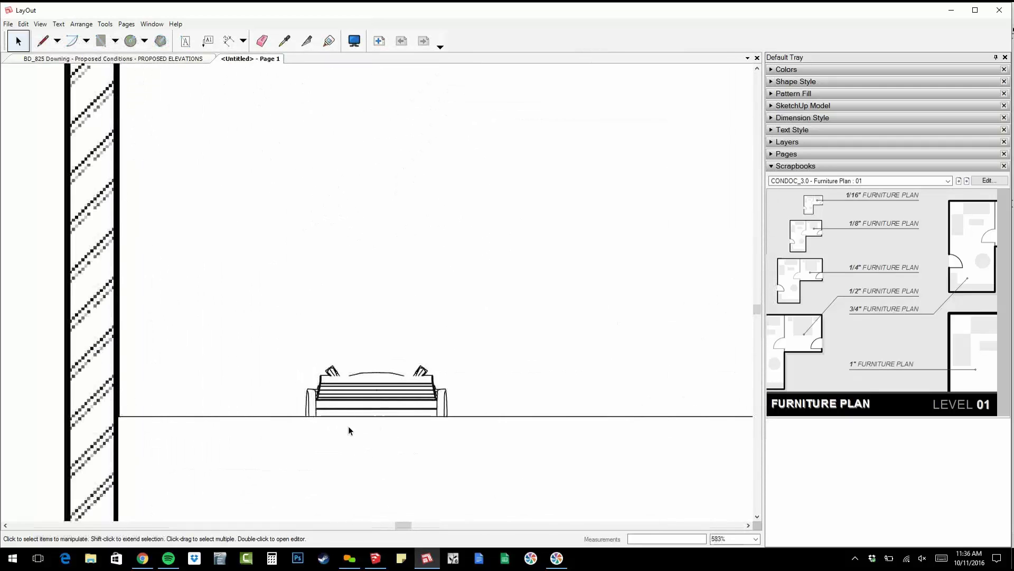
{"action": "key", "text": "space"}
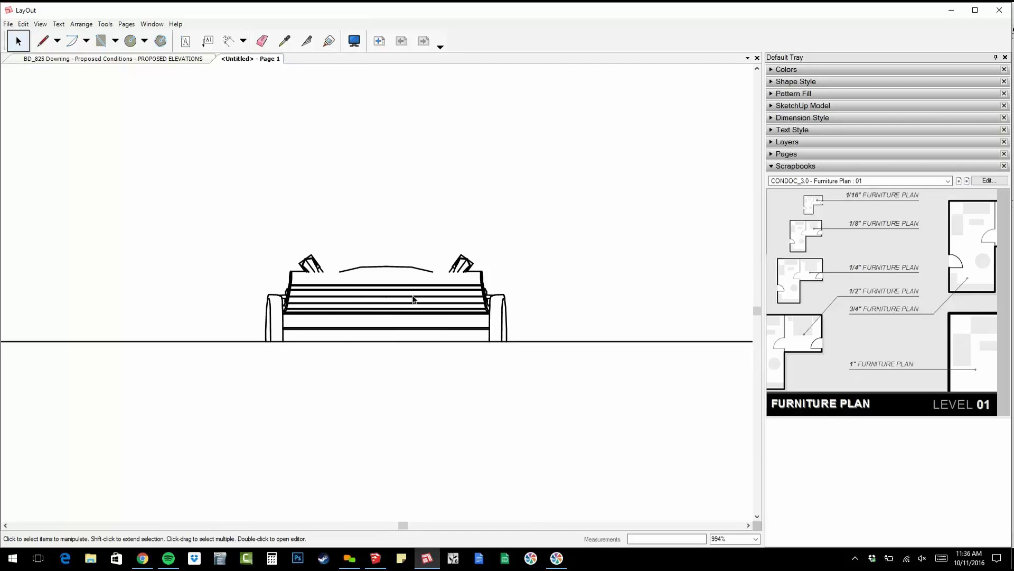
{"action": "scroll", "coordinate": [364, 332], "scroll_direction": "down", "scroll_amount": 3}
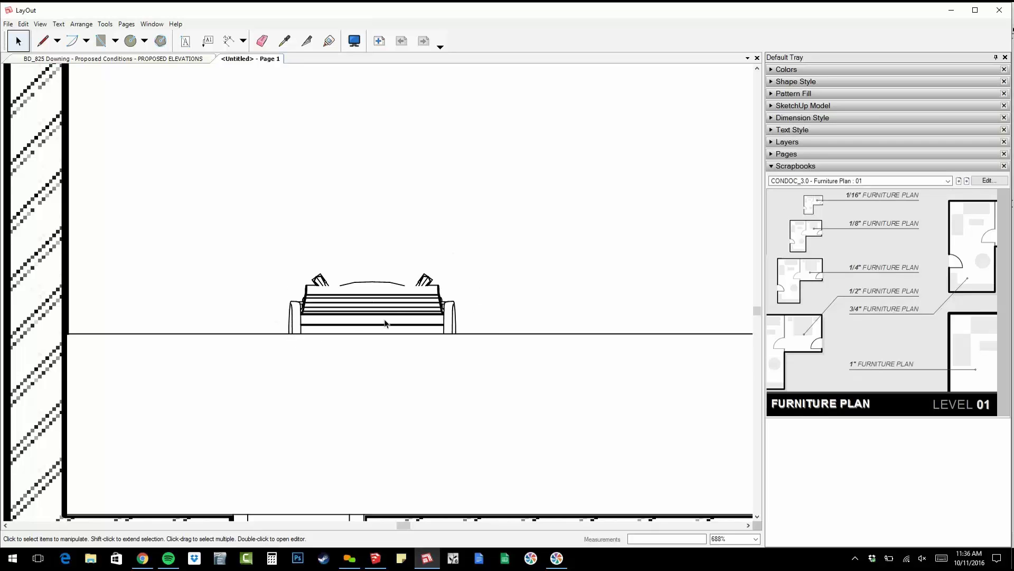
{"action": "scroll", "coordinate": [295, 347], "scroll_direction": "down", "scroll_amount": 10}
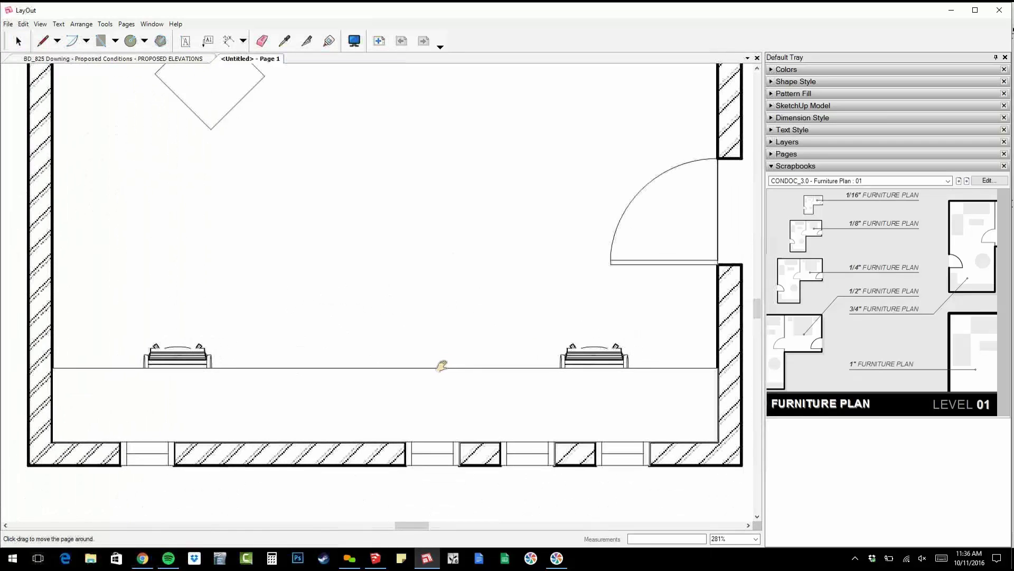
{"action": "scroll", "coordinate": [400, 368], "scroll_direction": "down", "scroll_amount": 2}
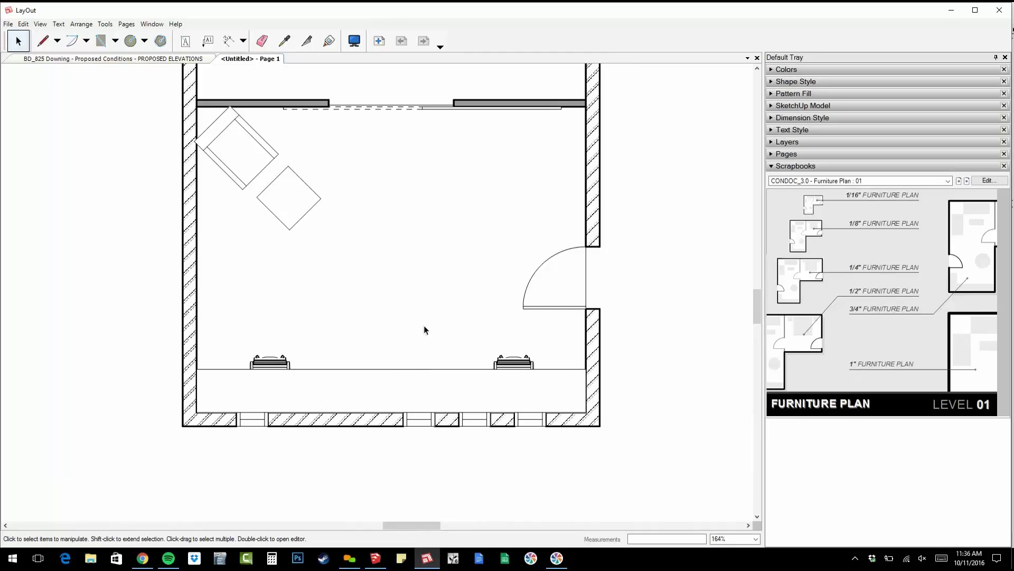